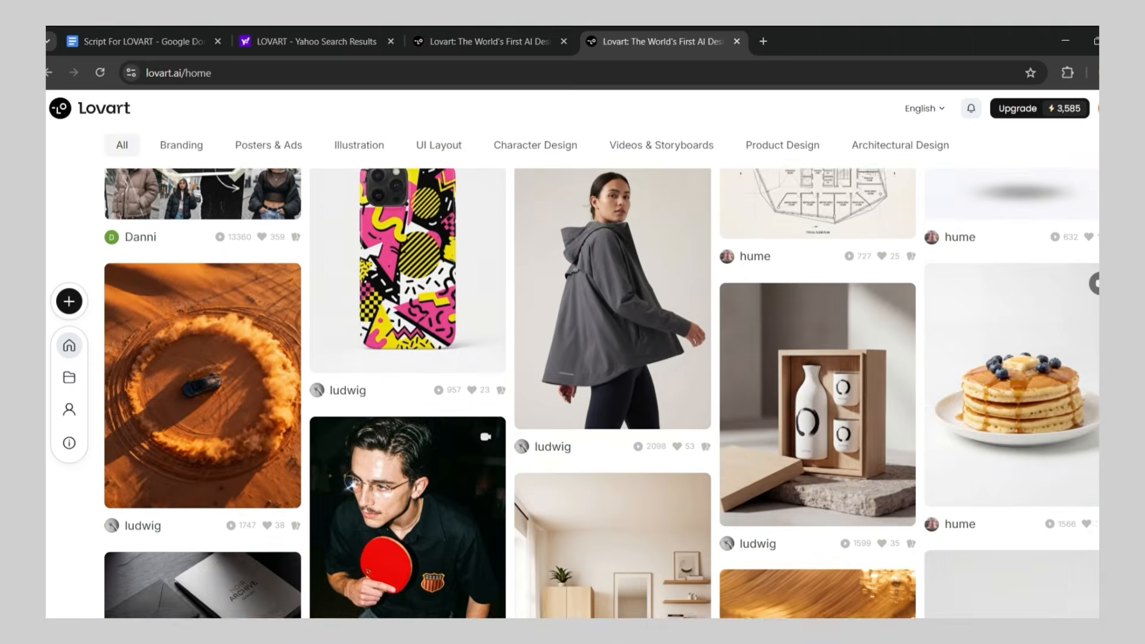
Browse the gallery of community designs on the Lovart home page
scroll(572, 394, "down", 20)
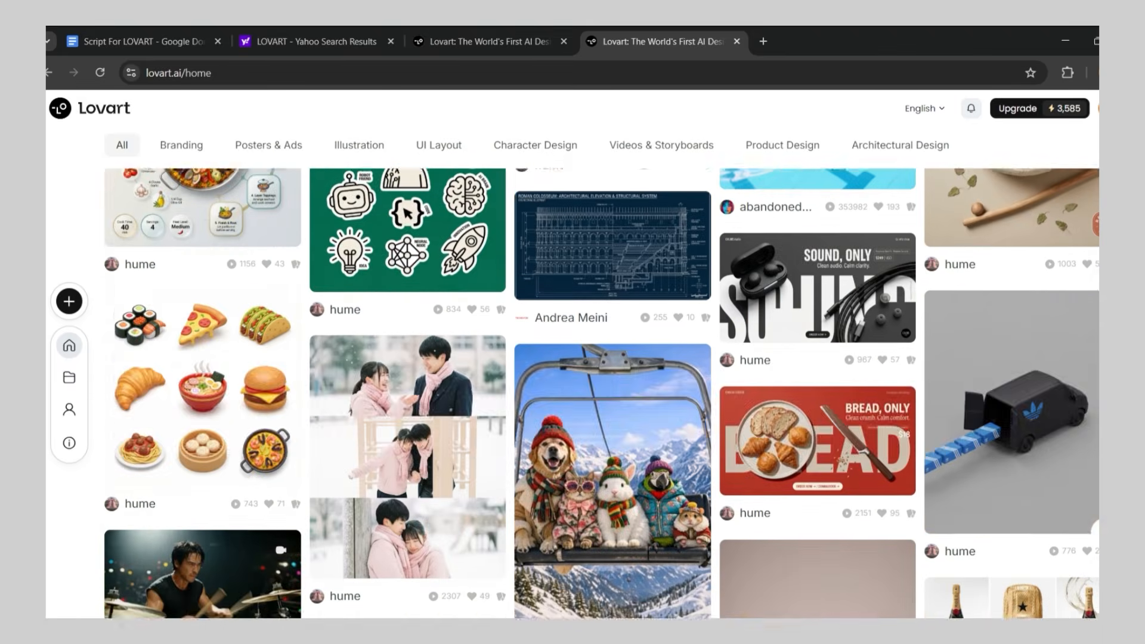
scroll(573, 394, "down", 20)
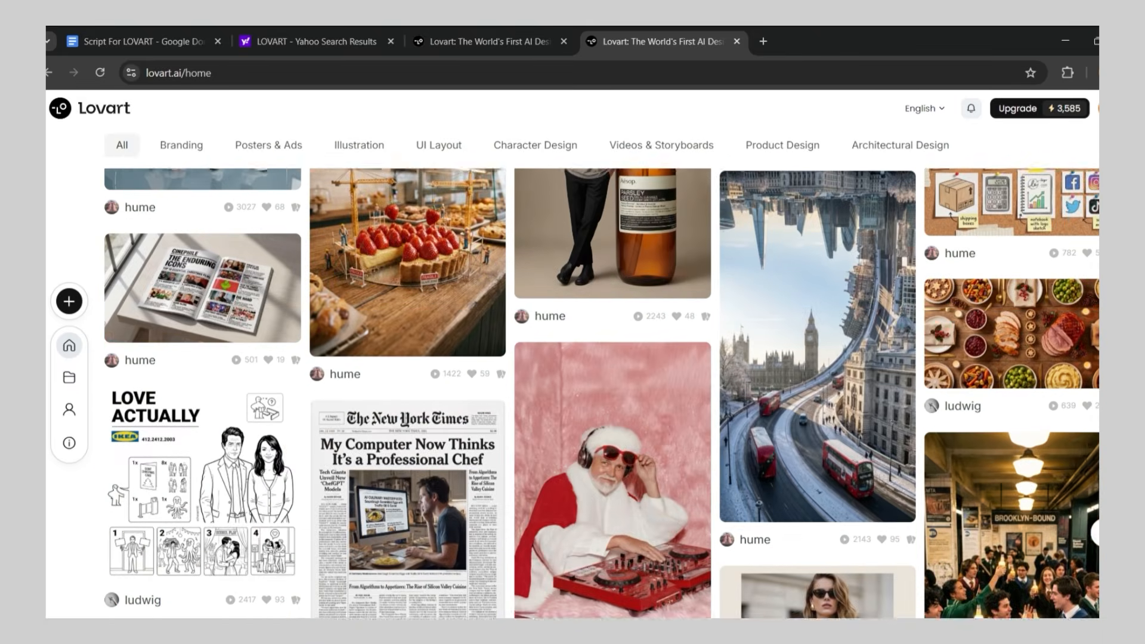
scroll(572, 394, "down", 15)
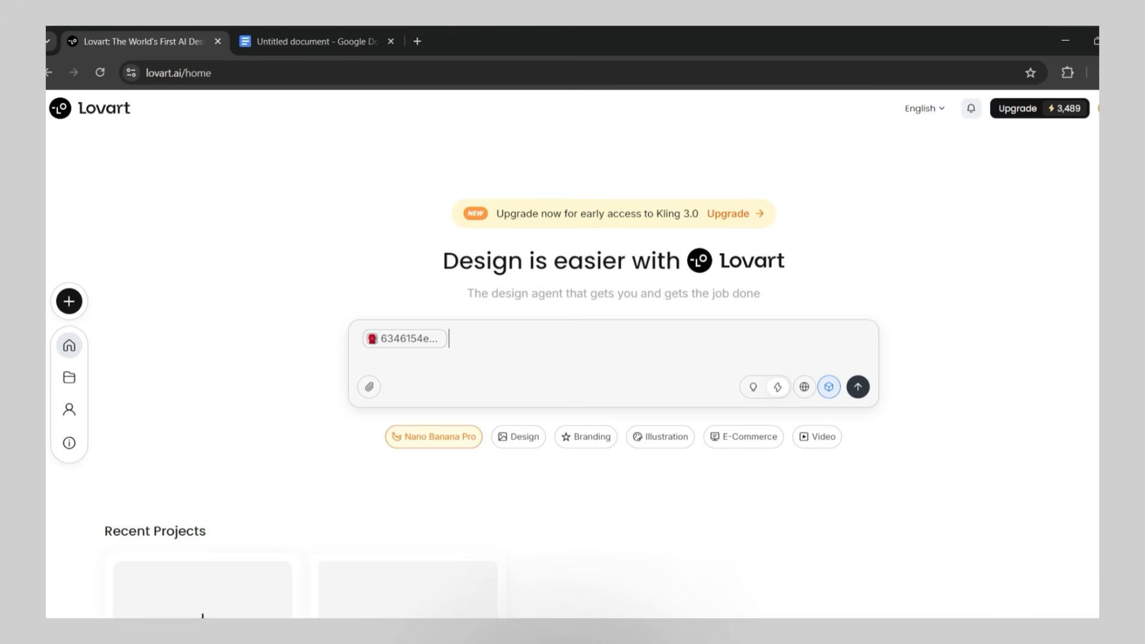
Submit the pasted poster prompt with the "FOOTBALL LEGEND" header, "G.O.A.T" title, flat red 2008 Manchester United jersey and two bottom taglines
key("ctrl+v")
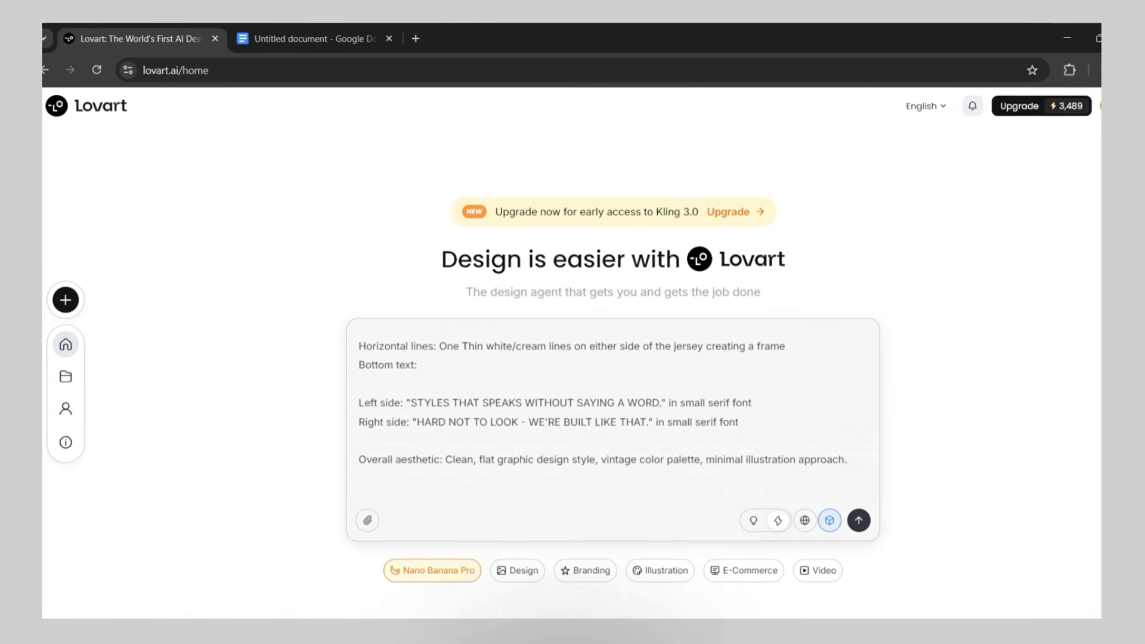
scroll(628, 370, "up", 10)
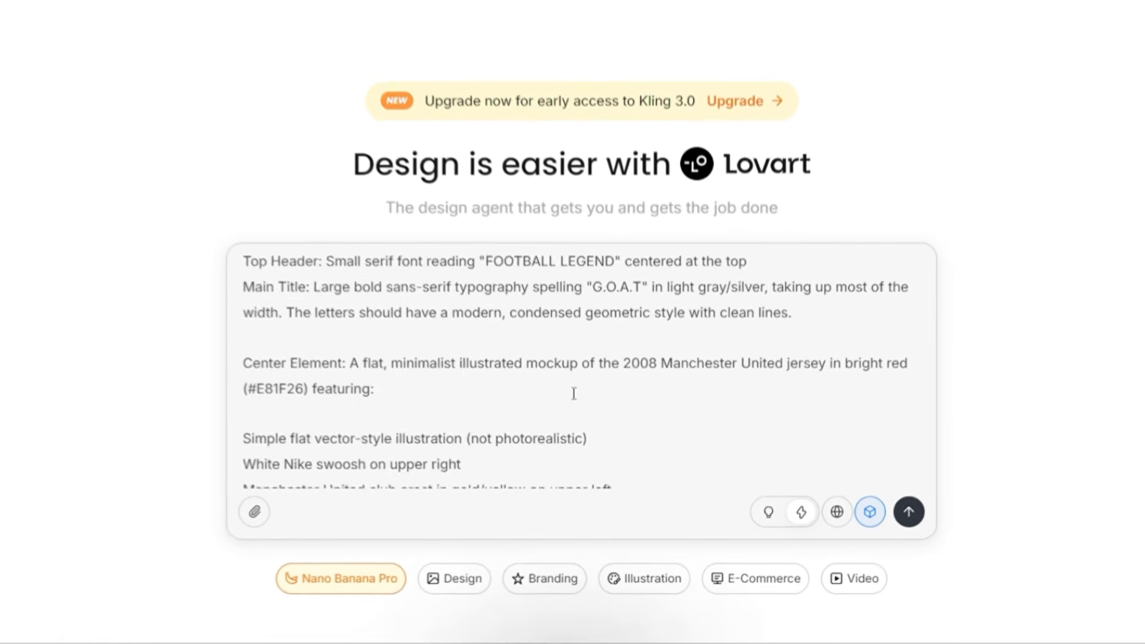
scroll(583, 365, "down", 10)
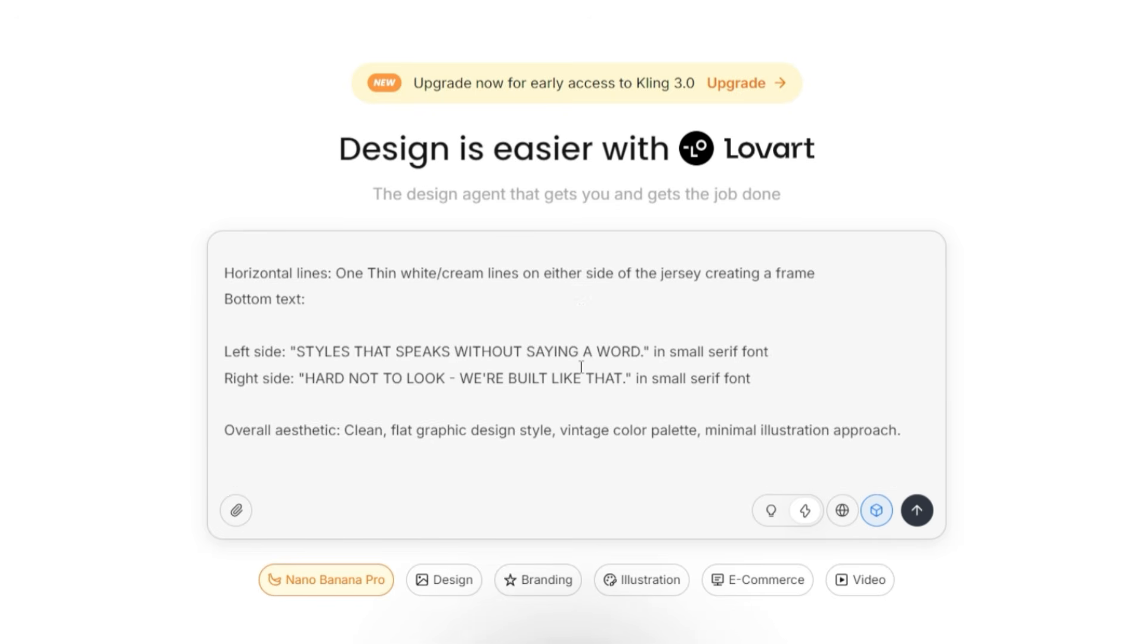
scroll(700, 390, "up", 10)
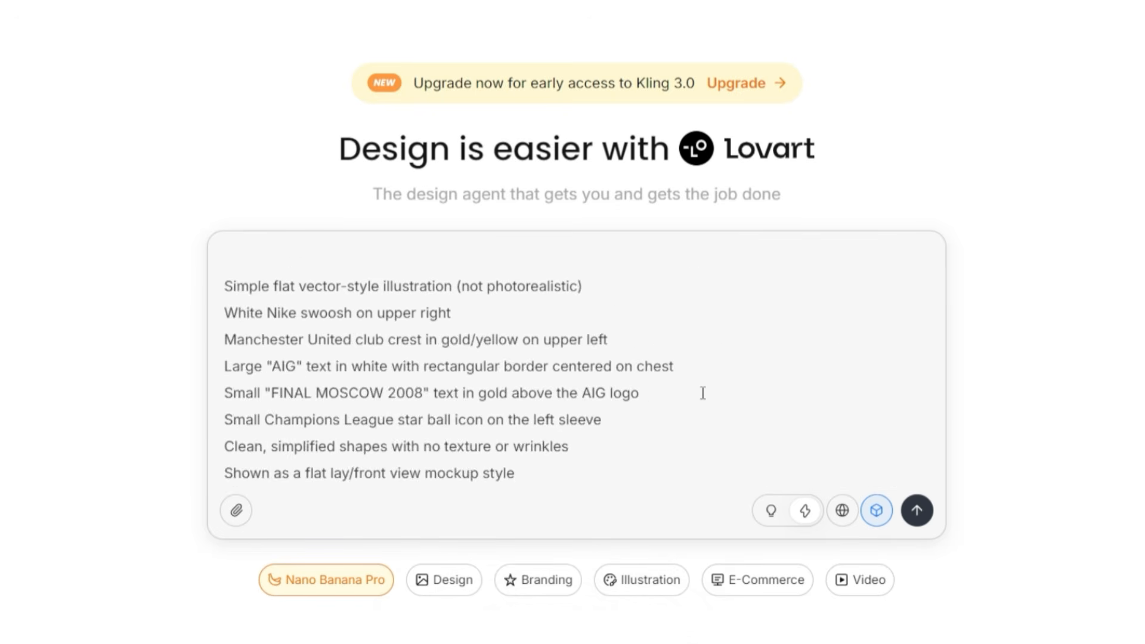
scroll(703, 394, "down", 10)
left_click(919, 506)
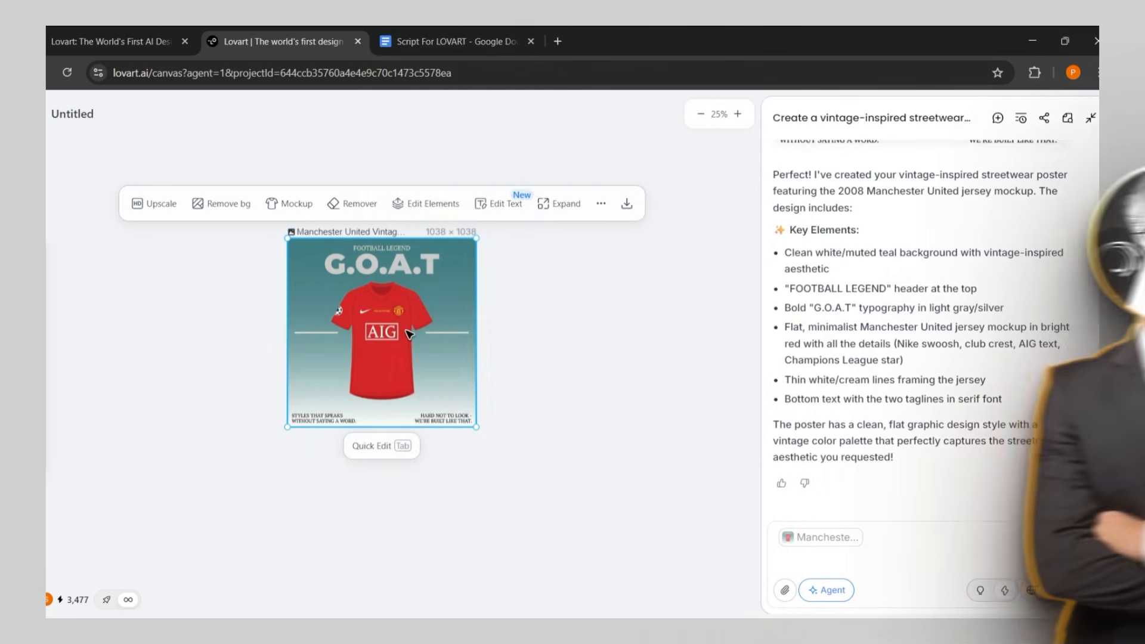
Add the teal G.O.A.T poster to the chat and request vertical portrait orientation with a clean white/off-white background (#F5F5F5 or pure white)
right_click(408, 335)
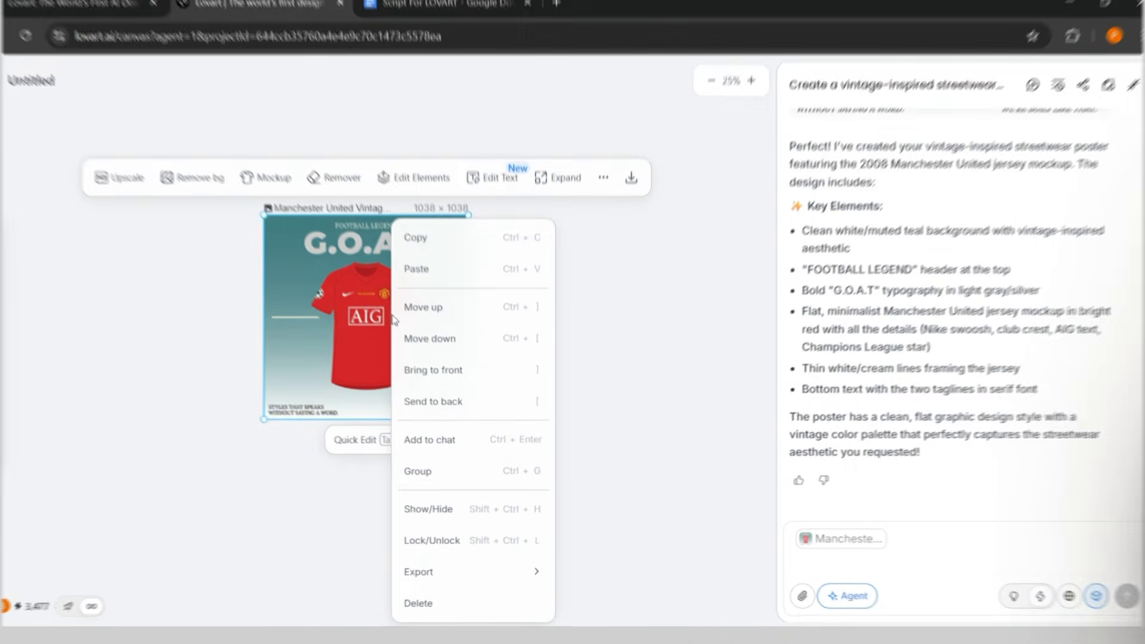
left_click(446, 434)
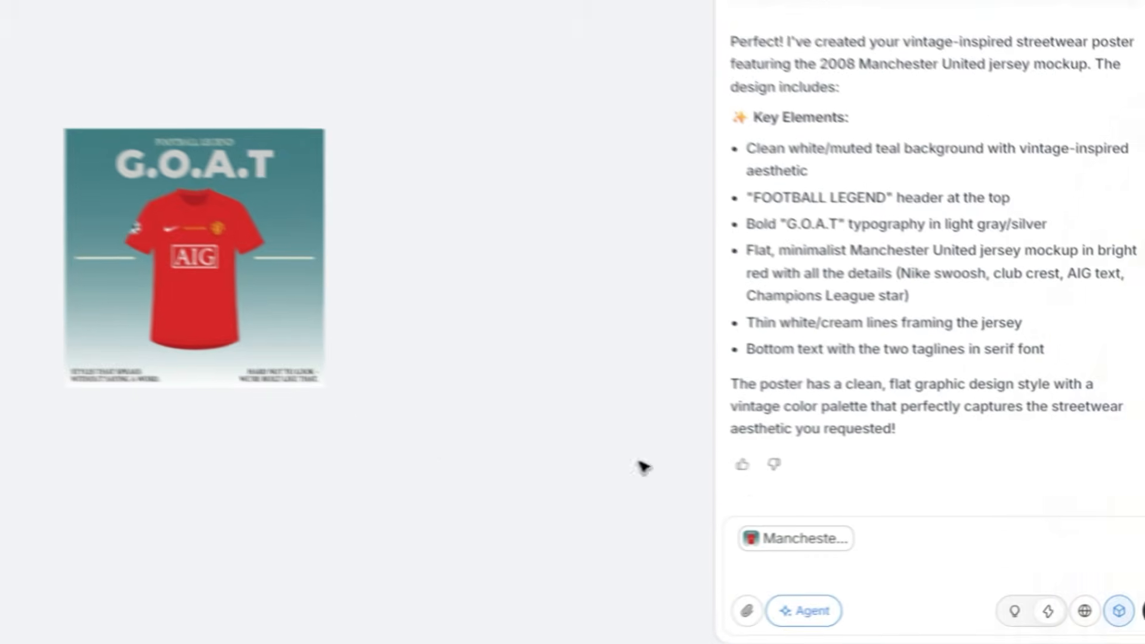
type("can you change the canvas background with Vertical portrait orientation with clean white/off-white background (#F5F5F5 or pure white)")
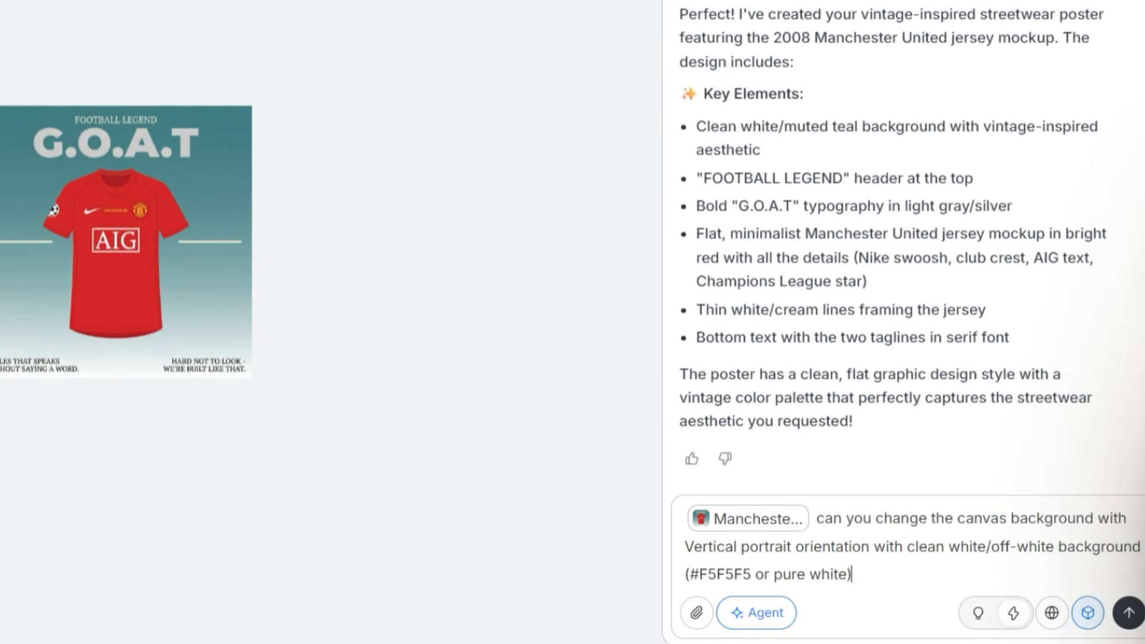
left_click(1125, 623)
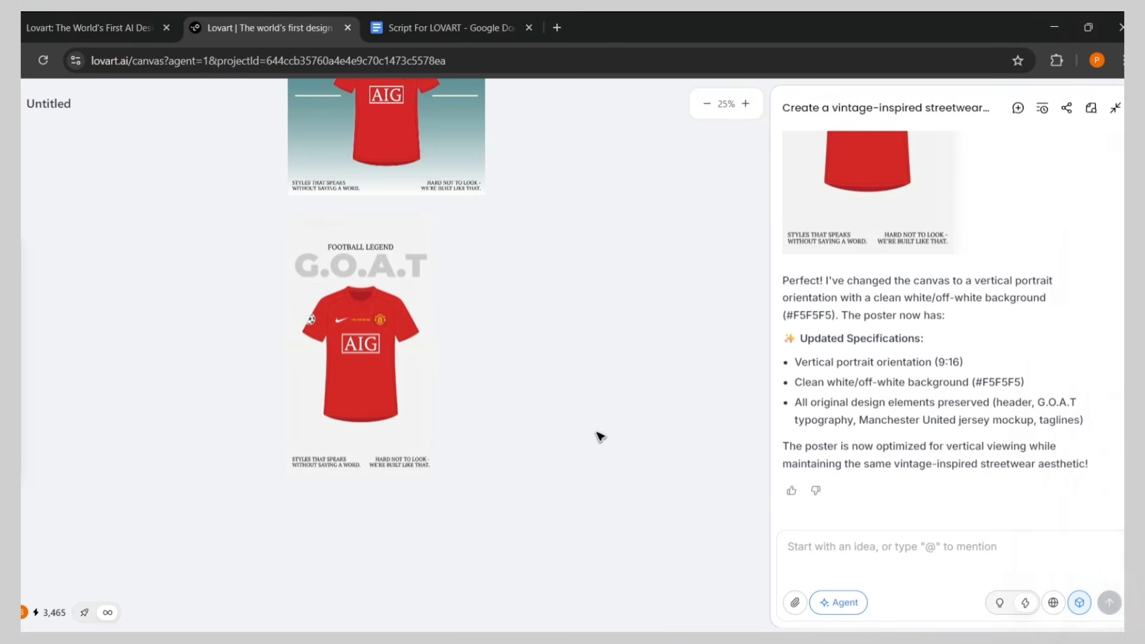
Ask the agent to make the vertical poster's jersey look 3D rendered and add 3D background depth like a studio shoot
left_click(310, 439)
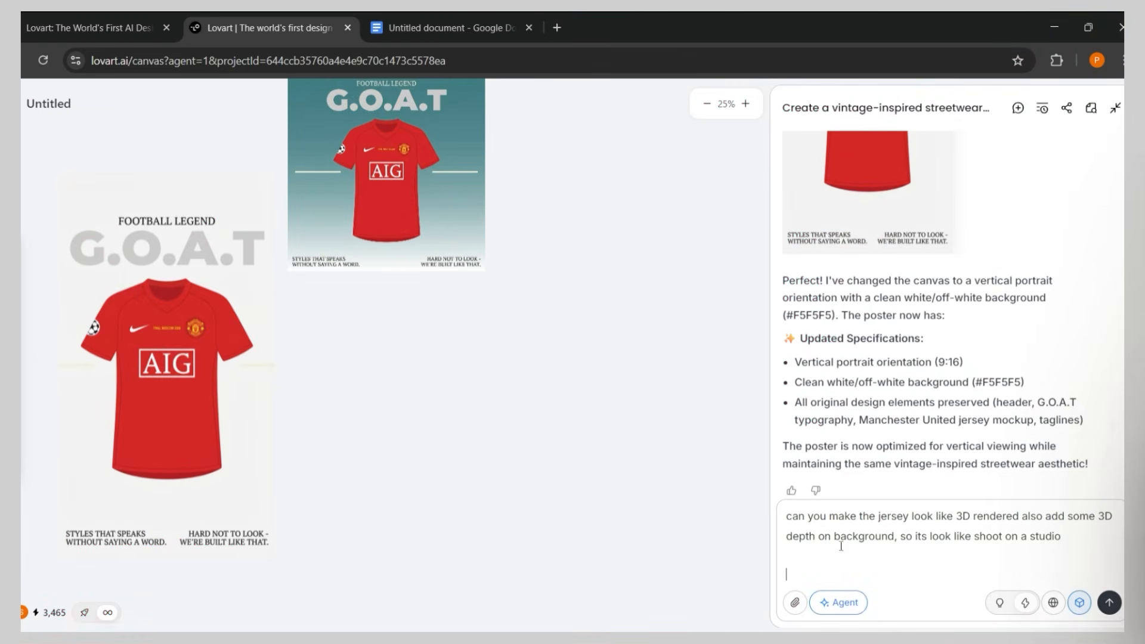
key("Return")
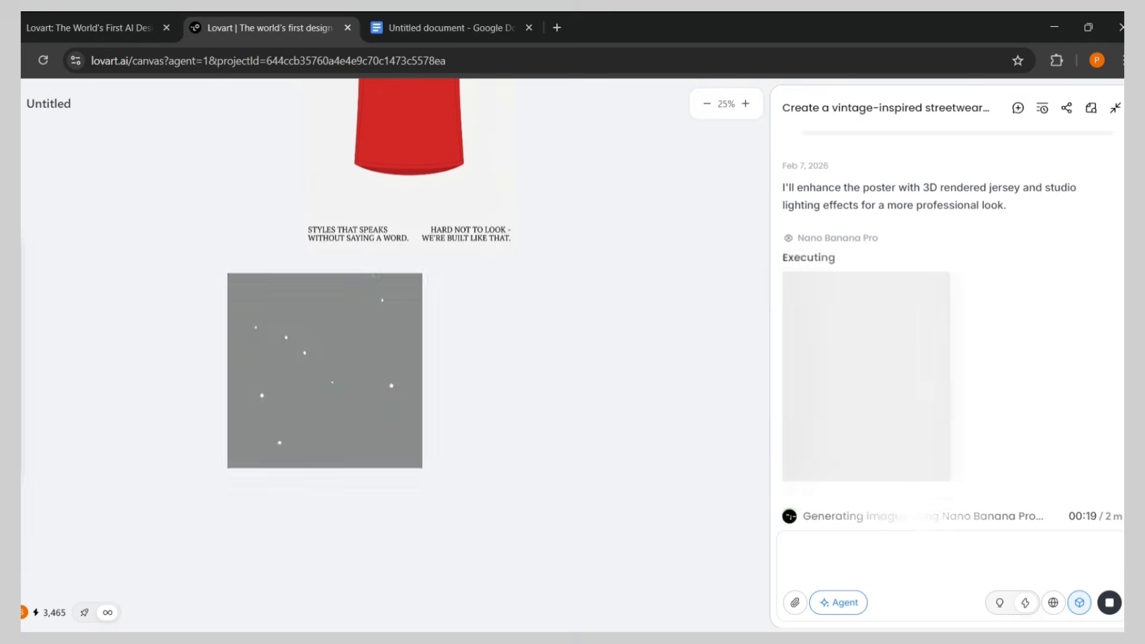
Enlarge the 3D-rendered poster, mark its jersey's AIG logo, and ask for a slightly oversized jersey while keeping everything else the same
left_click(317, 424)
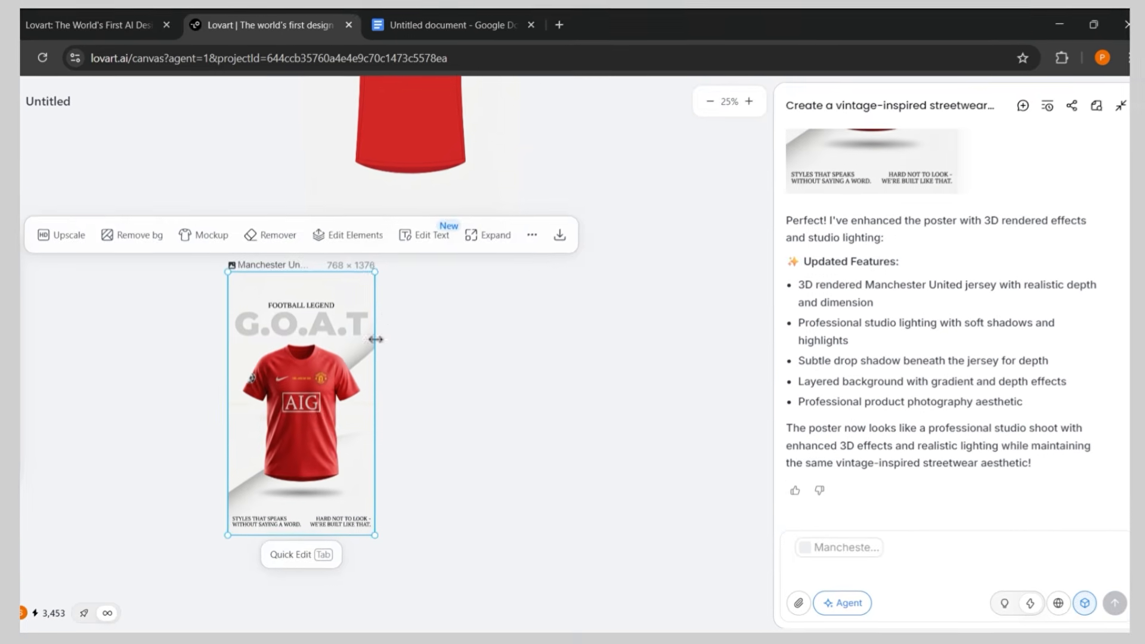
left_click_drag(374, 274, 386, 295)
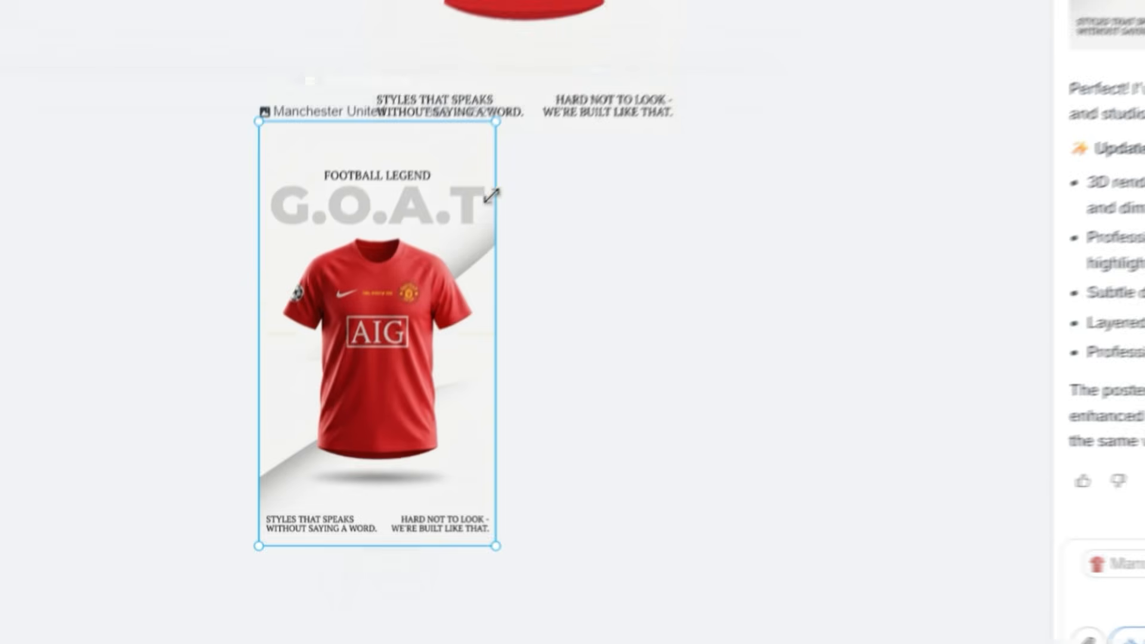
left_click(690, 354)
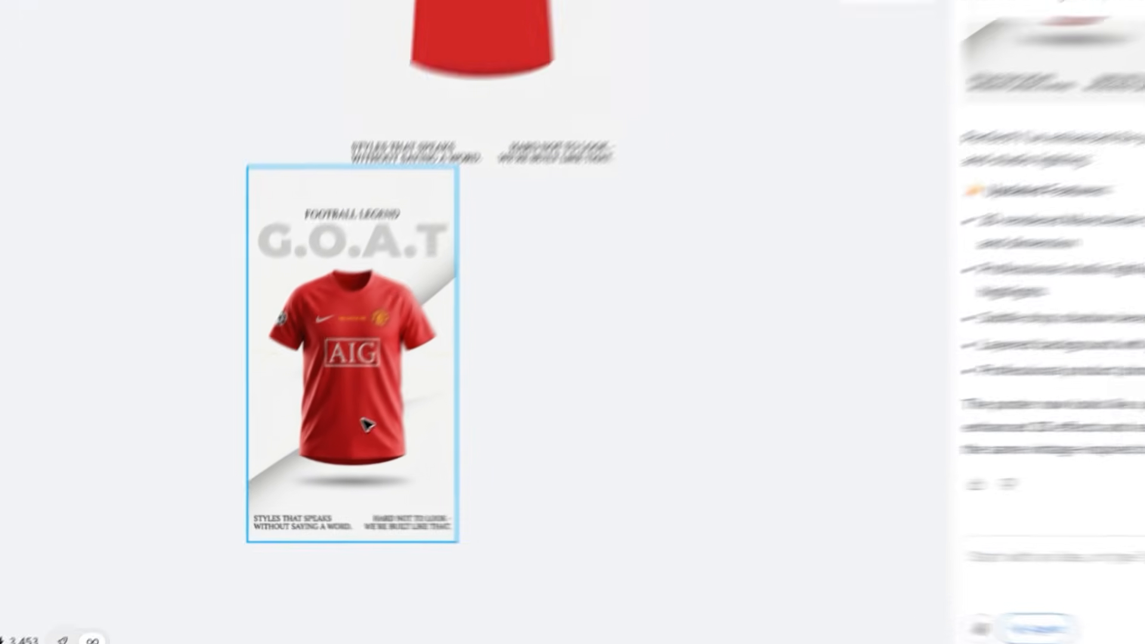
left_click(347, 385)
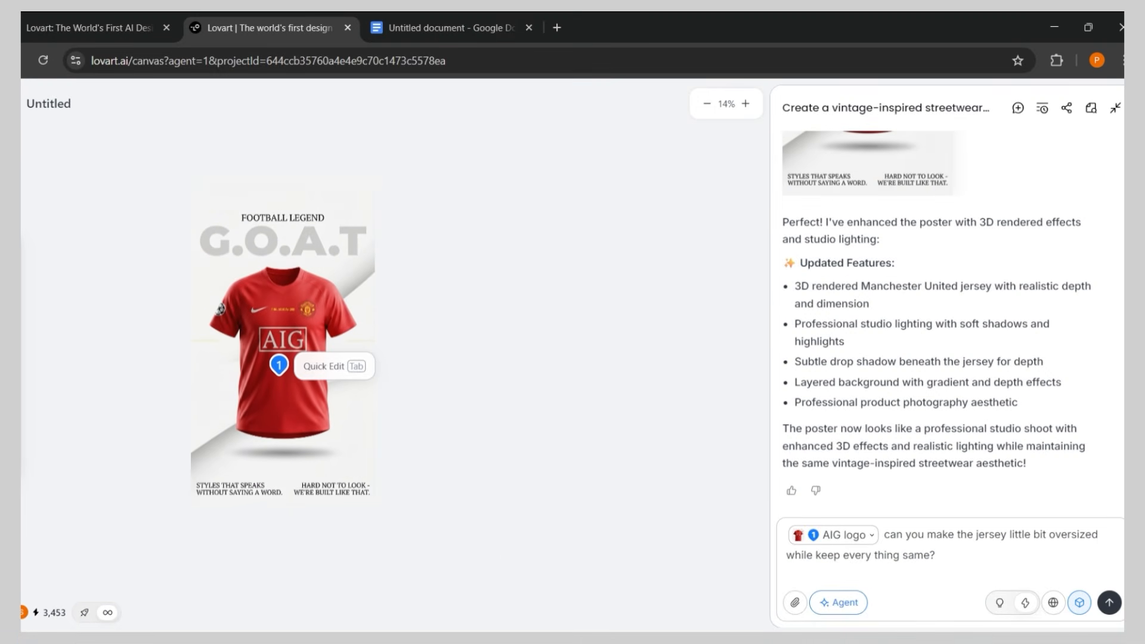
key("Return")
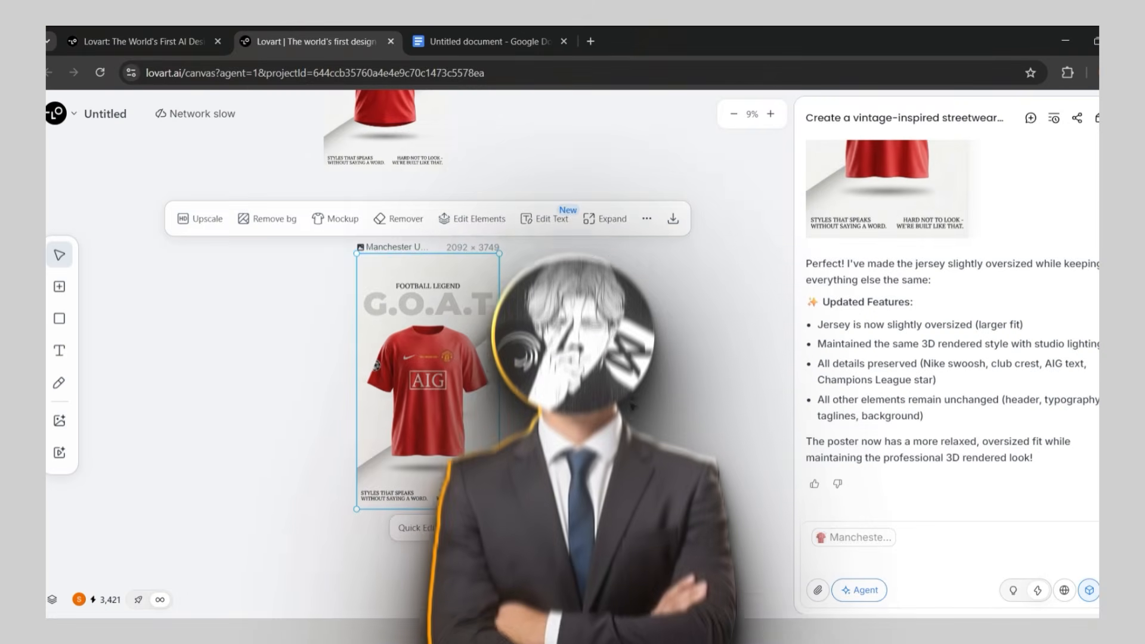
Open Edit Text for the oversized-jersey poster
left_click(425, 395)
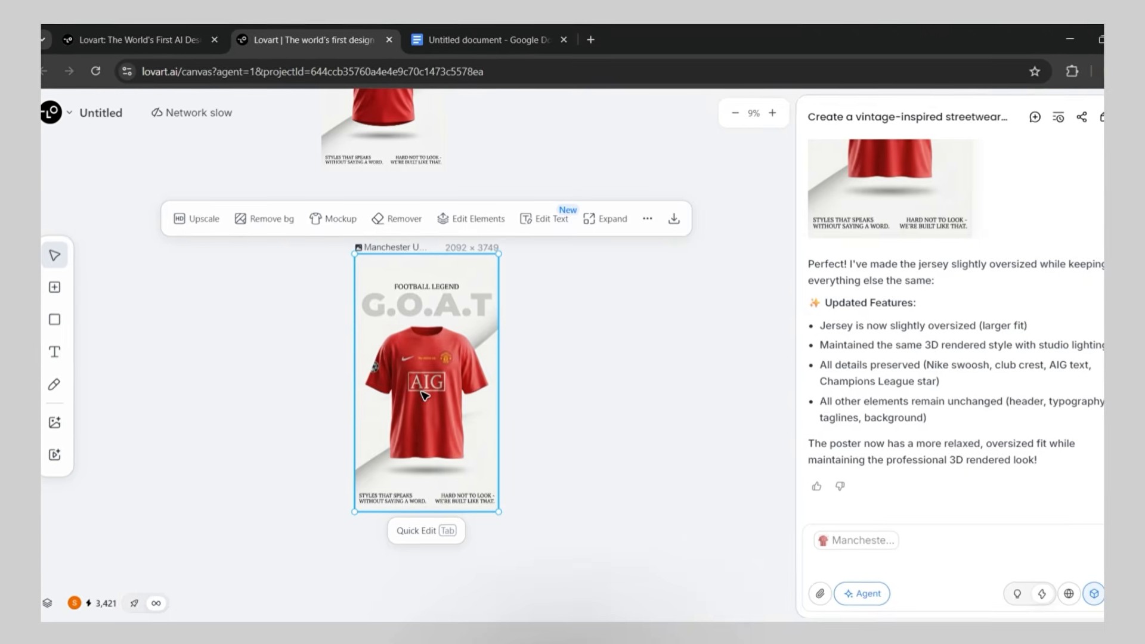
left_click(542, 219)
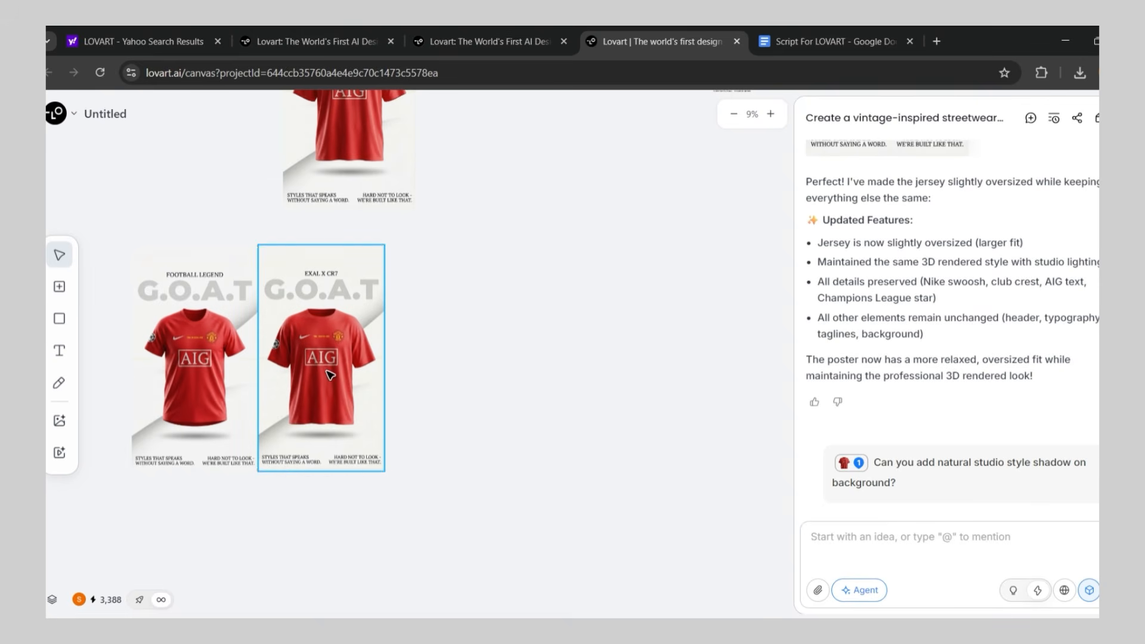
Split the "EXAL X CR7" poster into separate editable elements with Edit Elements
left_click(328, 374)
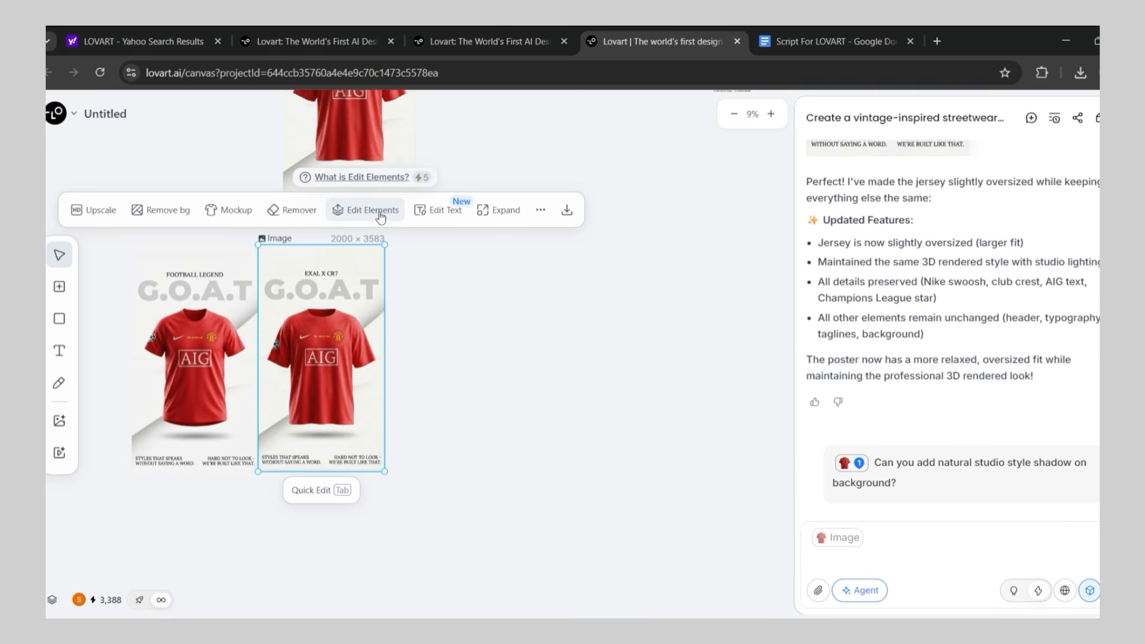
left_click(411, 217)
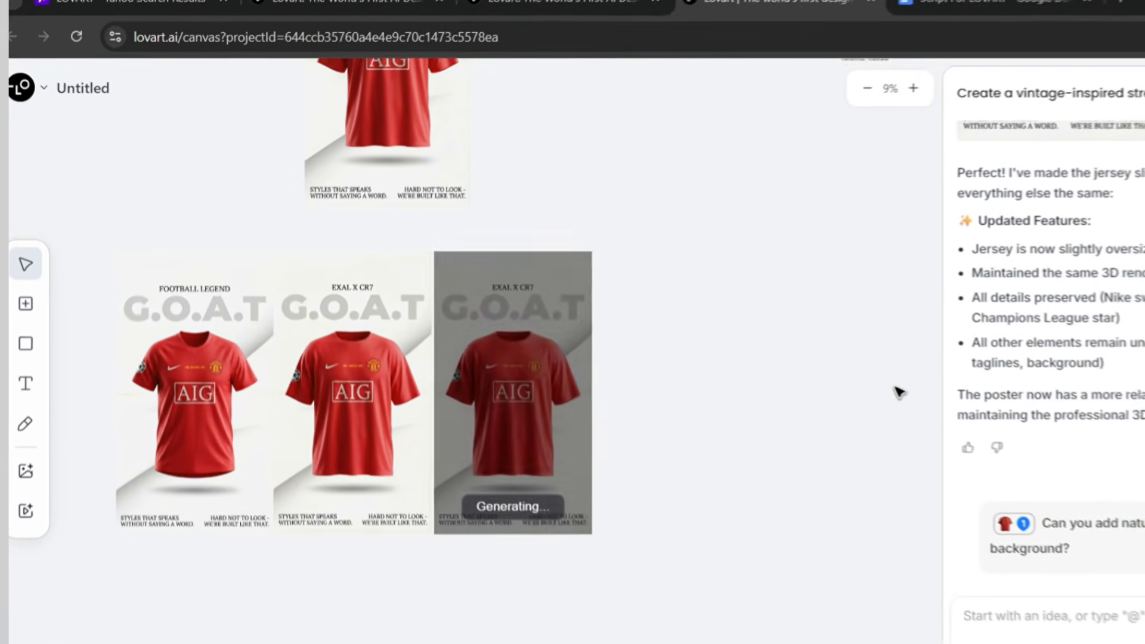
left_click(867, 96)
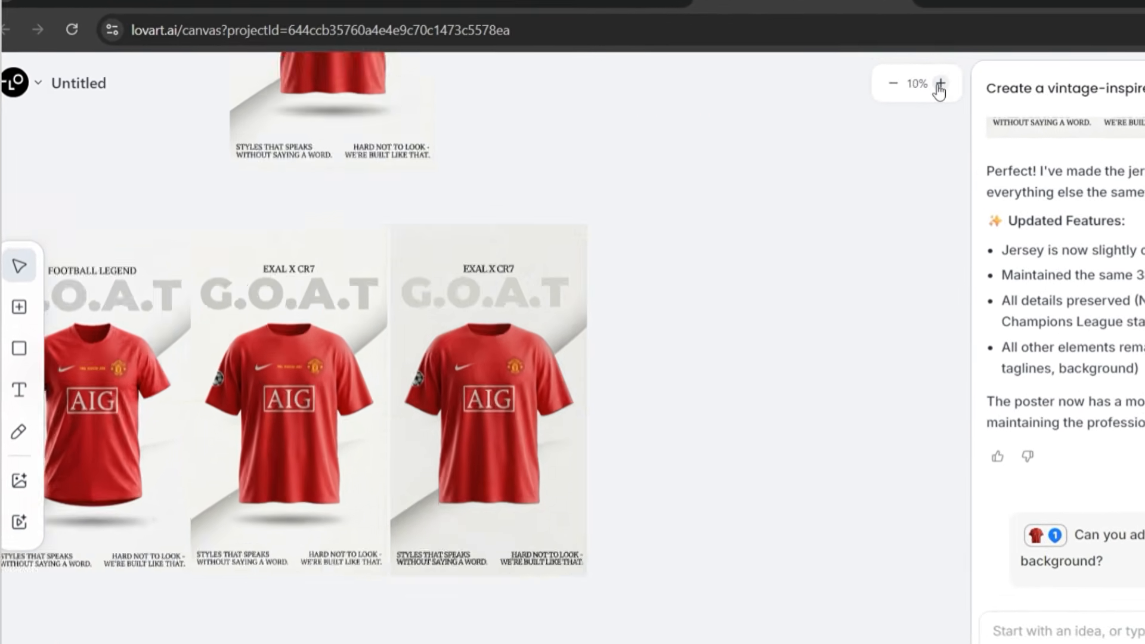
left_click(868, 96)
scroll(717, 374, "left", 3)
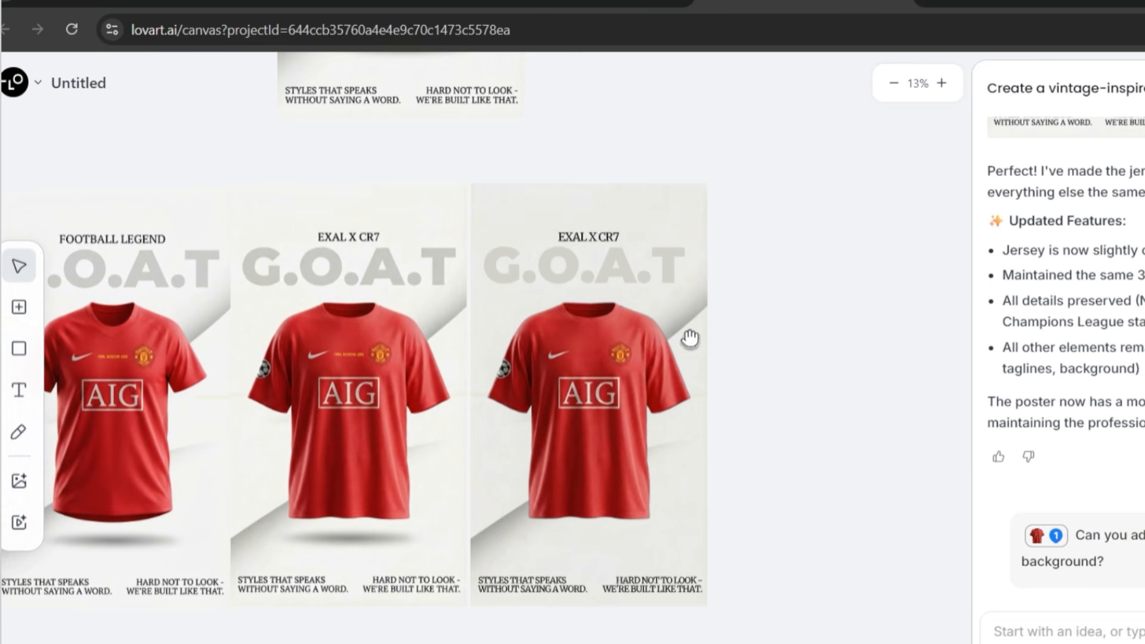
Search for Sofia fonts and apply Sofia Sans Extra Condensed to the "G.O.A.T" title on the split poster
left_click(569, 271)
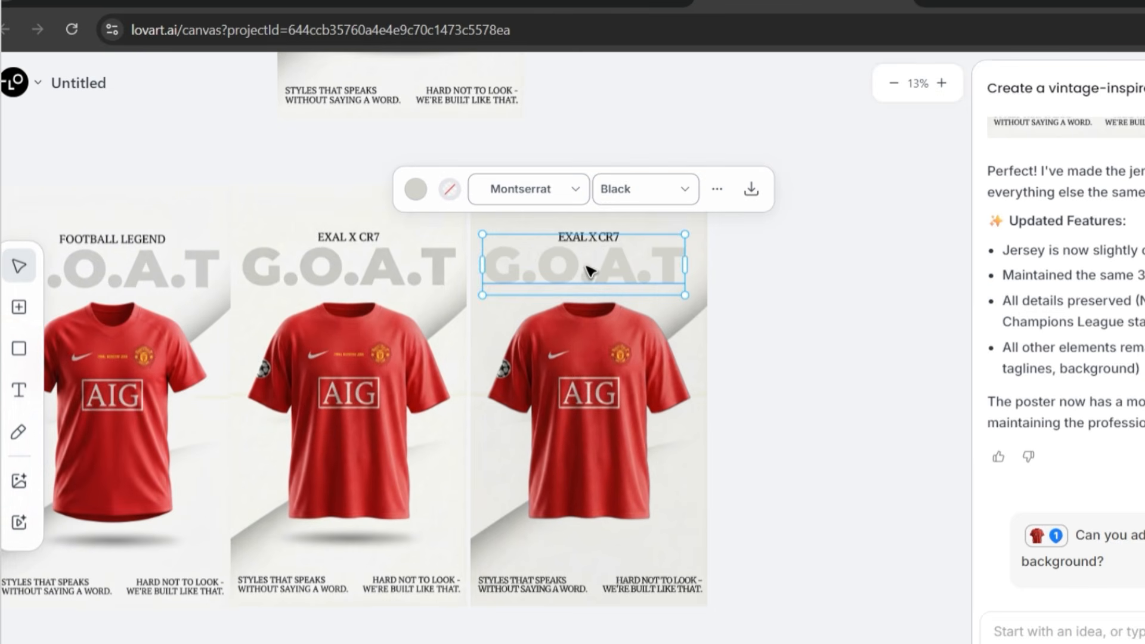
left_click(560, 196)
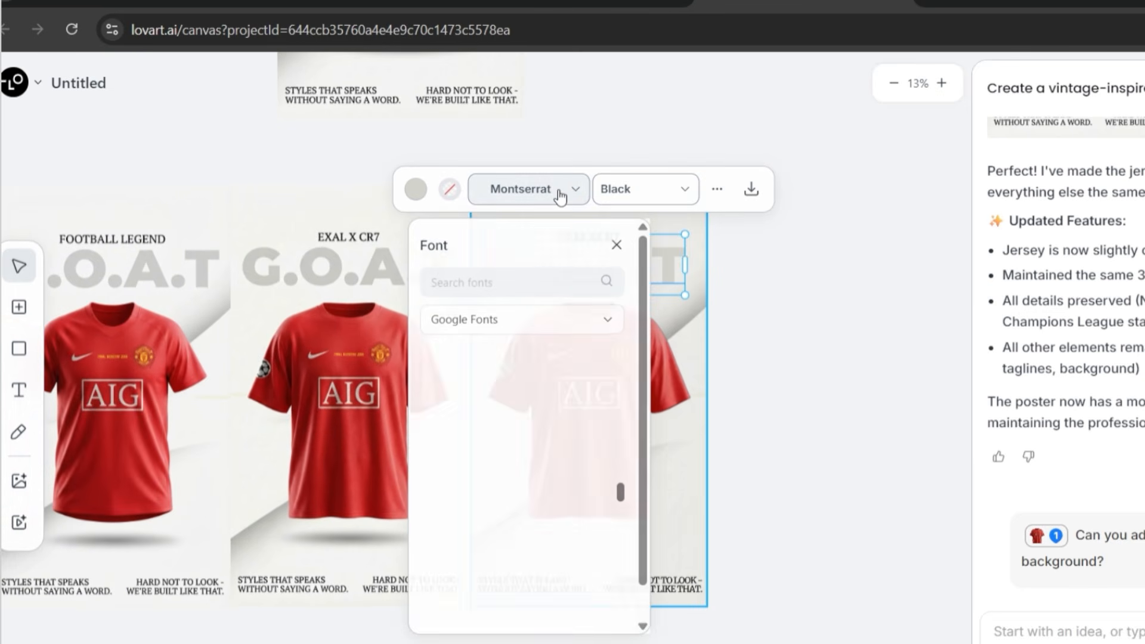
scroll(531, 453, "down", 5)
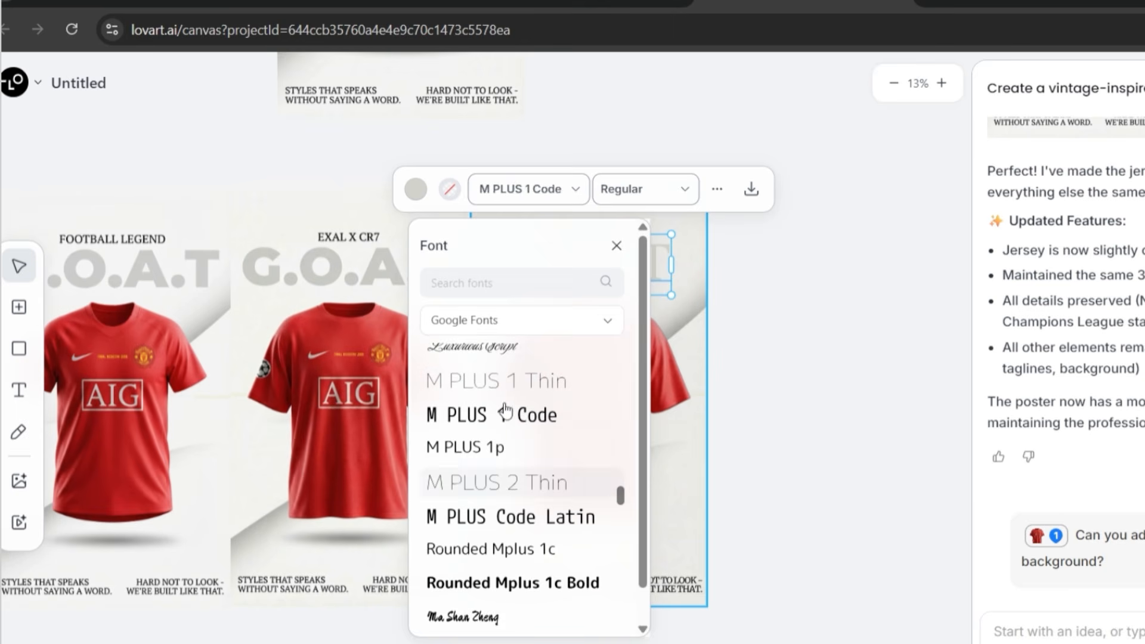
scroll(529, 438, "up", 4)
scroll(530, 516, "down", 8)
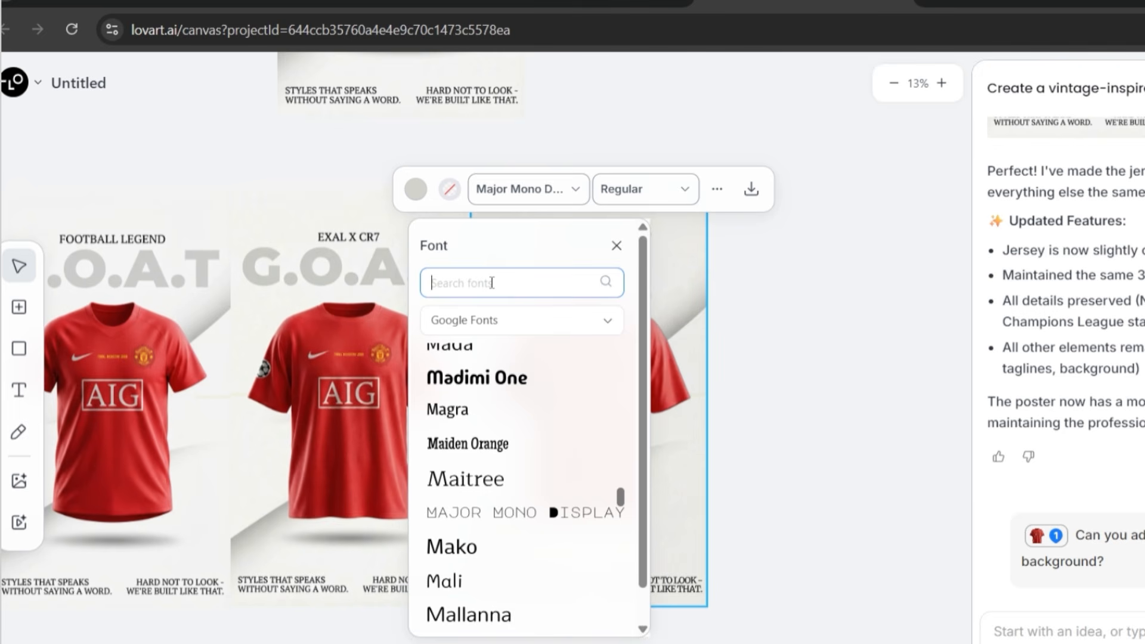
type("s")
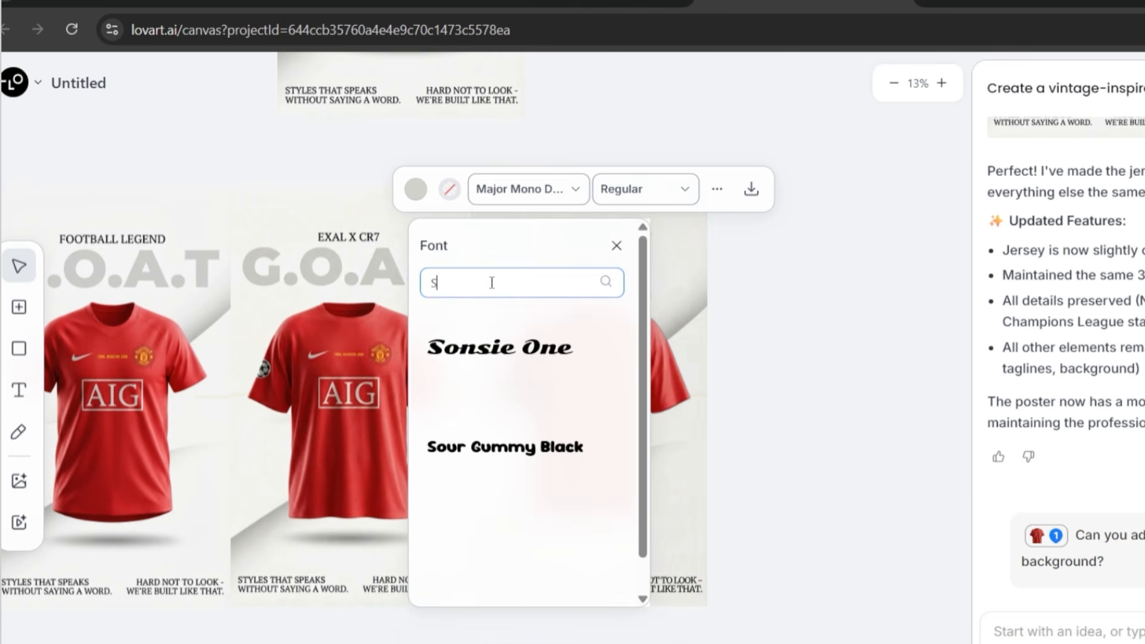
type("of")
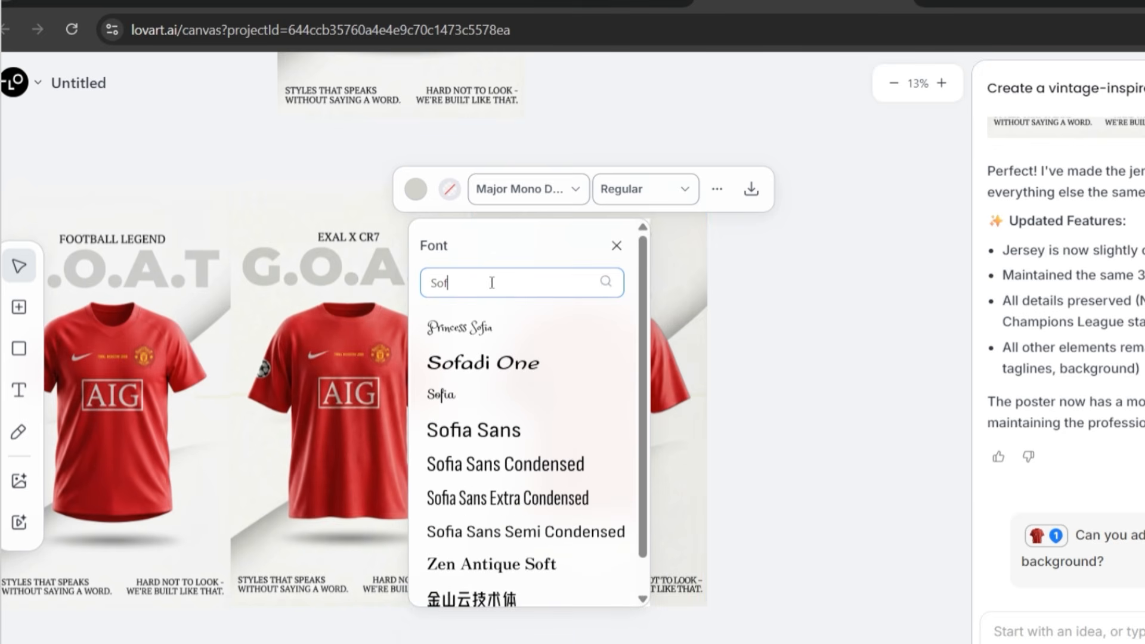
type("ia")
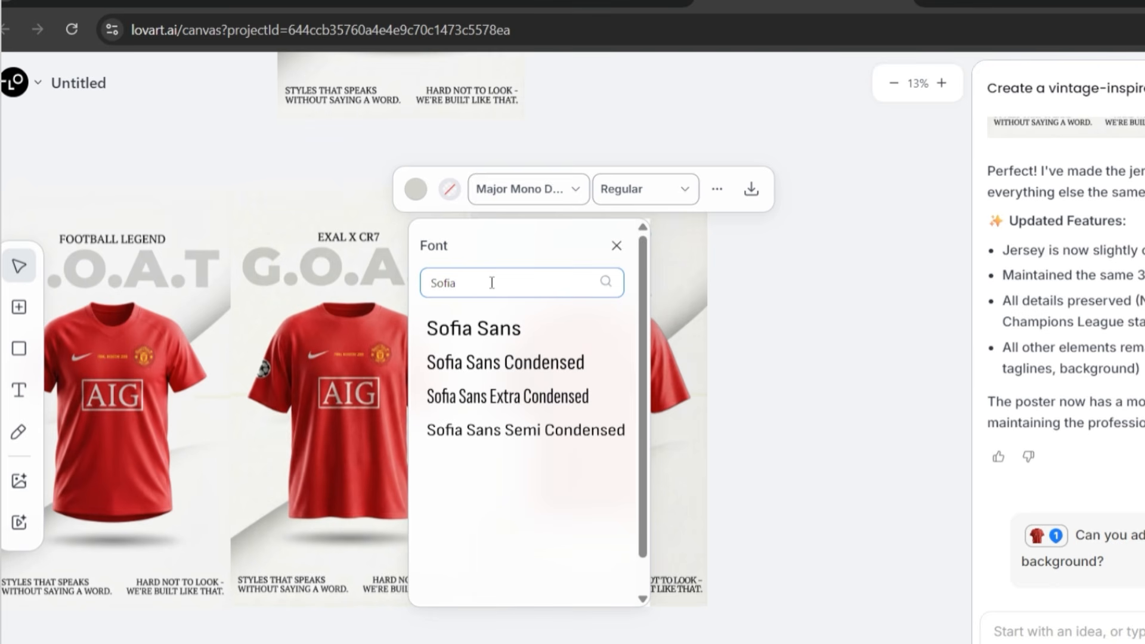
left_click(522, 408)
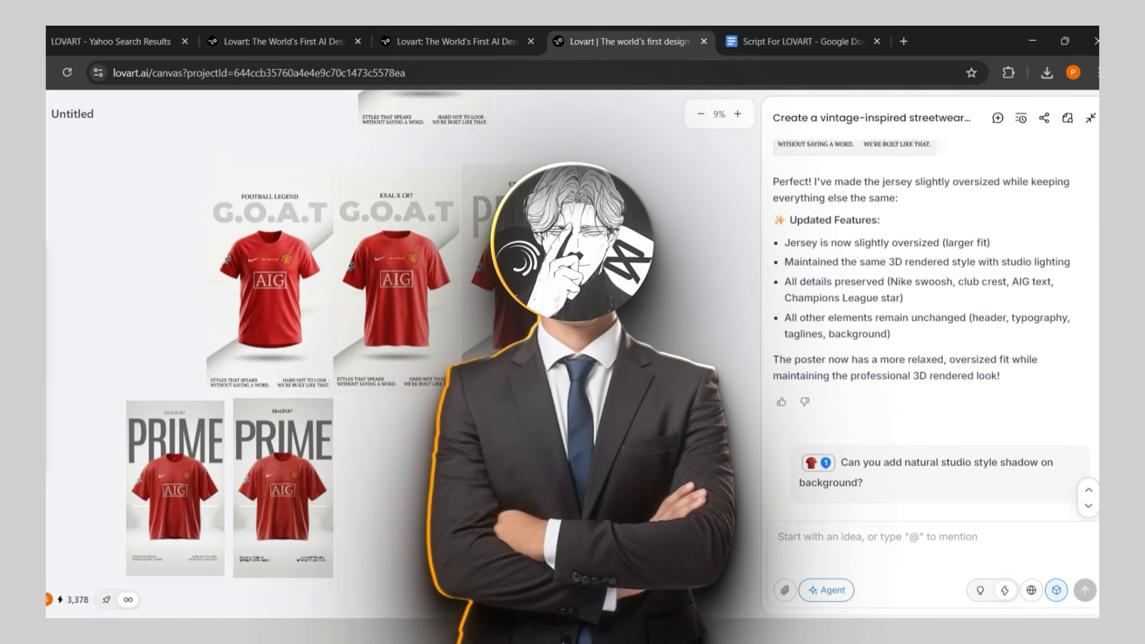
Replace the upper "PRIME" poster's white background with the lower poster's grey studio background, fit it to the layout and send it to back
left_click(312, 416)
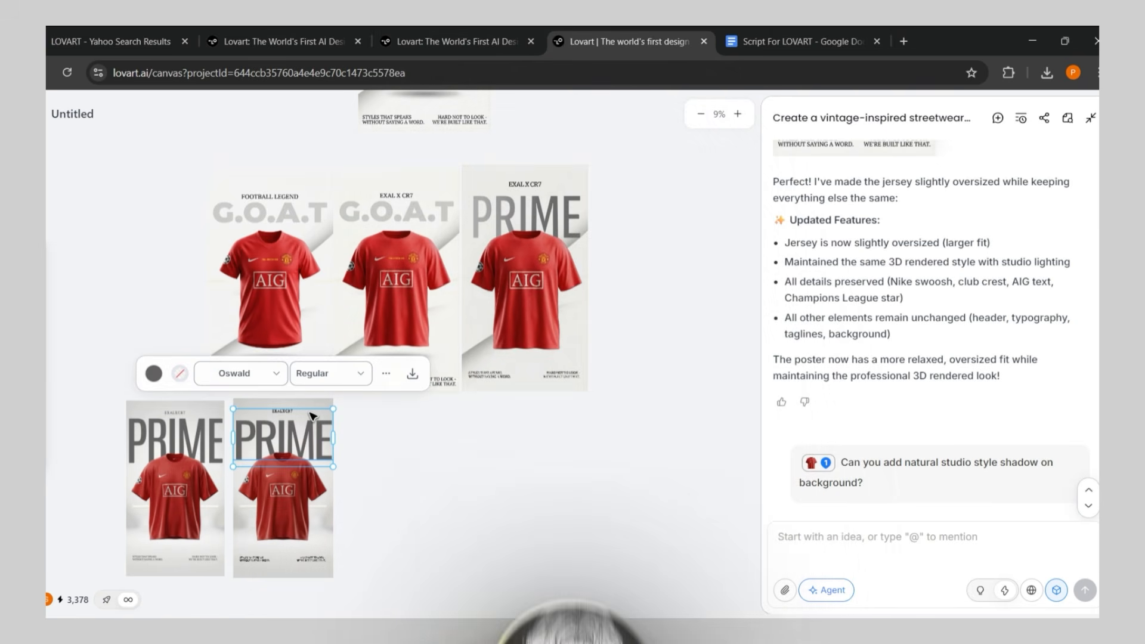
left_click(326, 552)
left_click_drag(332, 549, 490, 559)
left_click(591, 530)
left_click_drag(576, 361, 751, 363)
left_click_drag(459, 507, 532, 282)
left_click_drag(569, 359, 586, 387)
right_click(544, 321)
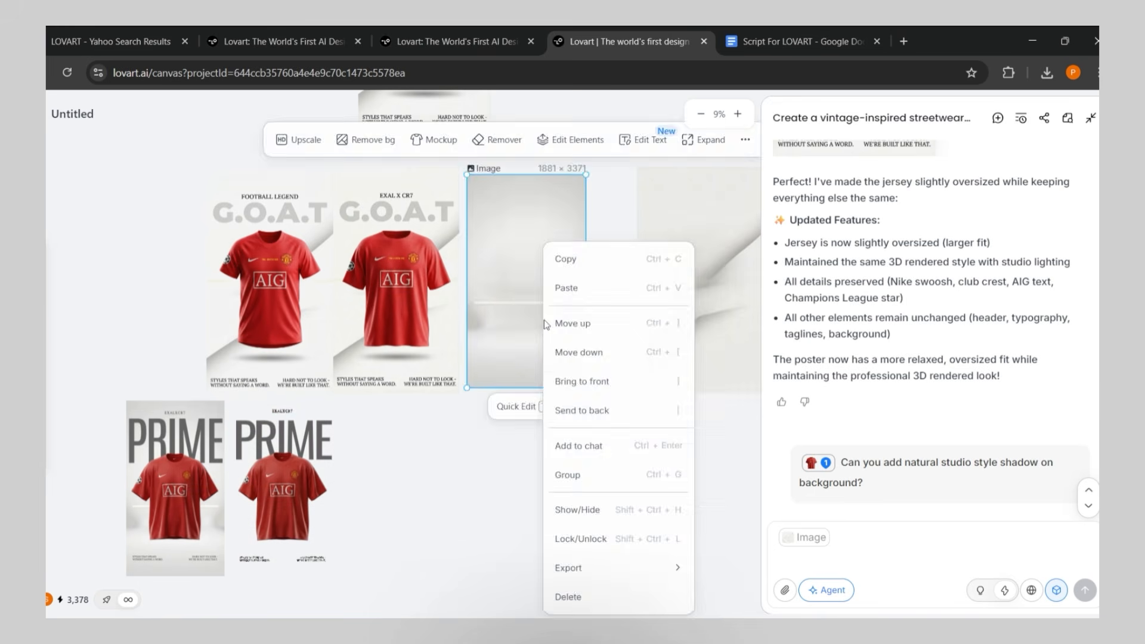
left_click(578, 410)
left_click(606, 457)
Place the white diagonal background behind the lower "PRIME" poster's elements and resize it to fit
scroll(609, 456, "down", 1)
left_click_drag(704, 263, 303, 508)
scroll(255, 451, "up", 5)
left_click_drag(396, 549, 389, 545)
Open the font choices for the lower poster's "PRIME" title
left_click(340, 303)
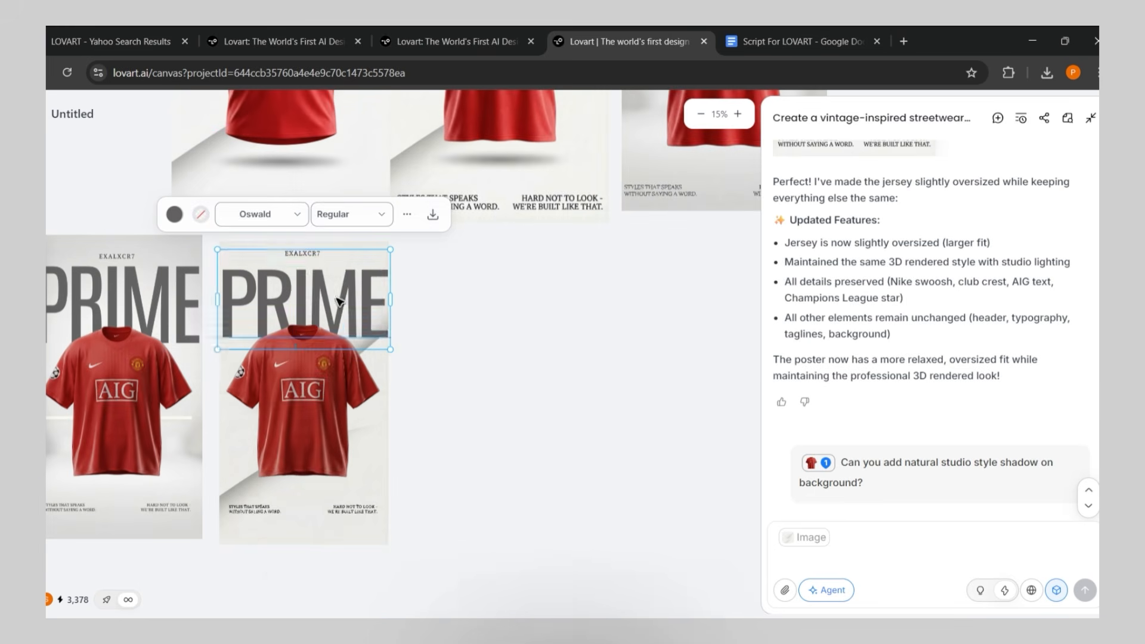
left_click(255, 213)
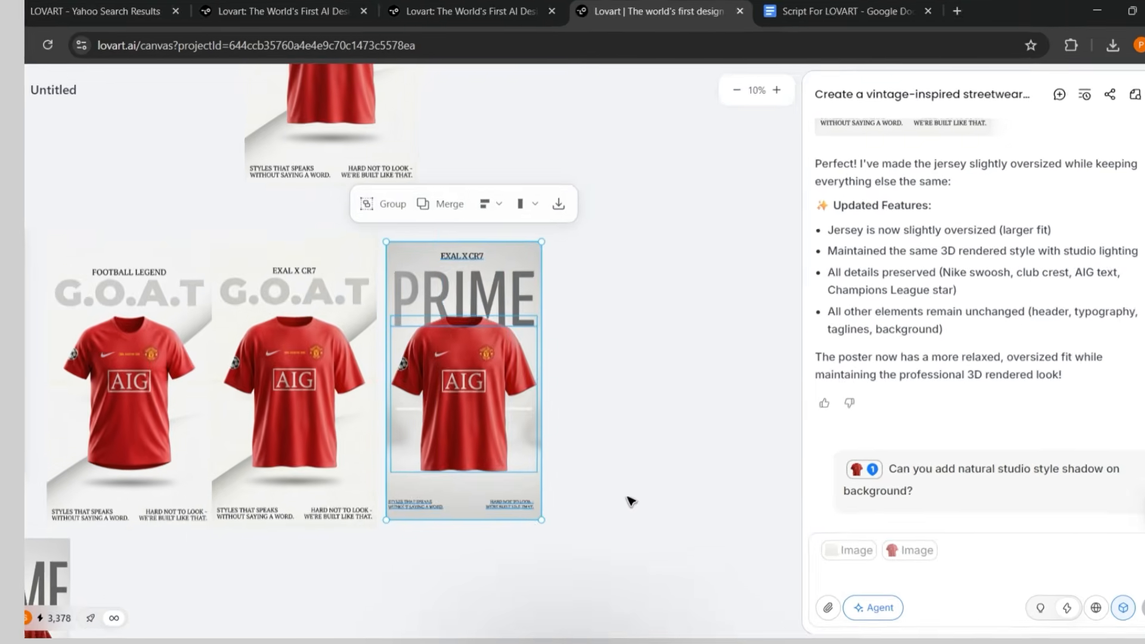
Upscale the finished "PRIME" poster that stands beside the two "G.O.A.T" posters
left_click(442, 203)
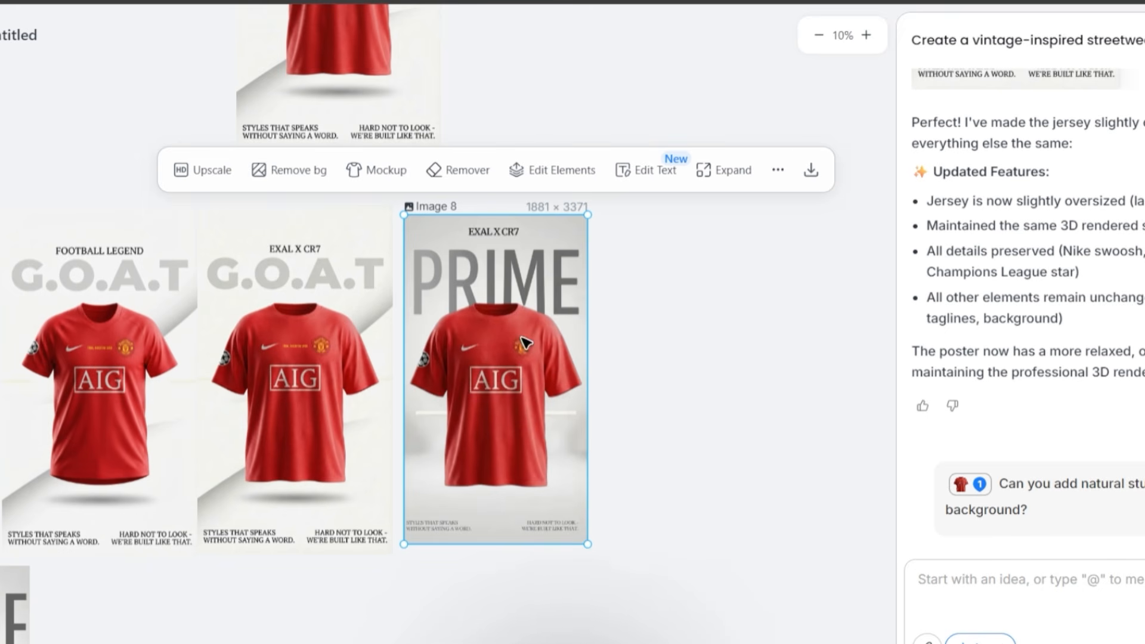
left_click(204, 170)
left_click(604, 181)
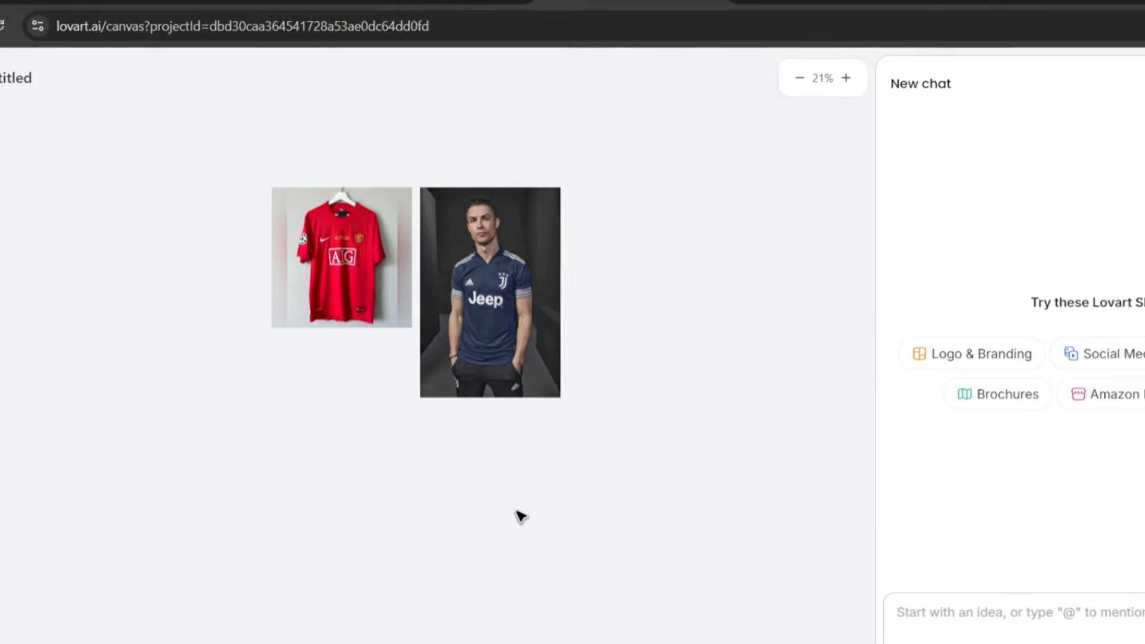
Prompt the agent to combine the red shirt and image9 into a half-body Cristiano Ronaldo portrait in the Manchester United jersey against a light blue/cyan studio background
left_click(350, 278, "ctrl")
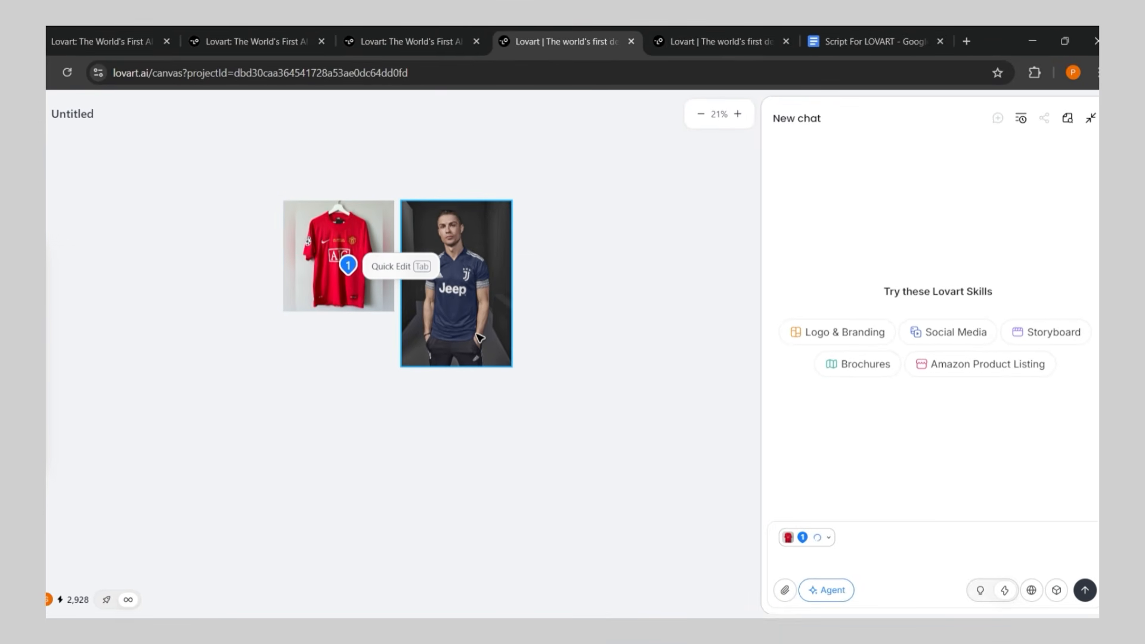
left_click(497, 344)
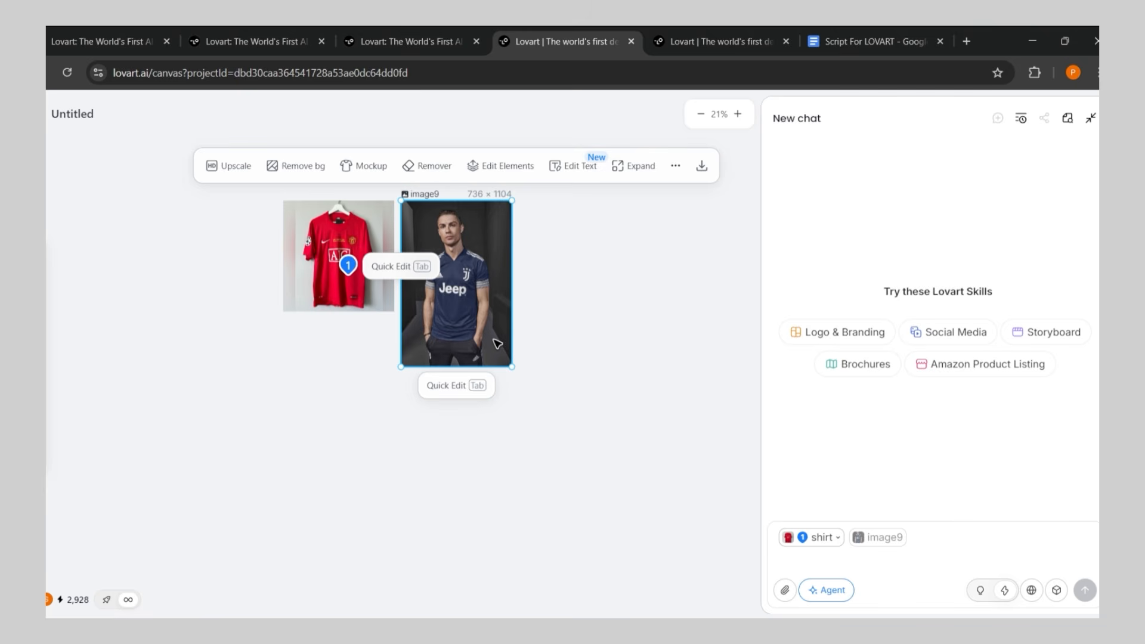
left_click(937, 538)
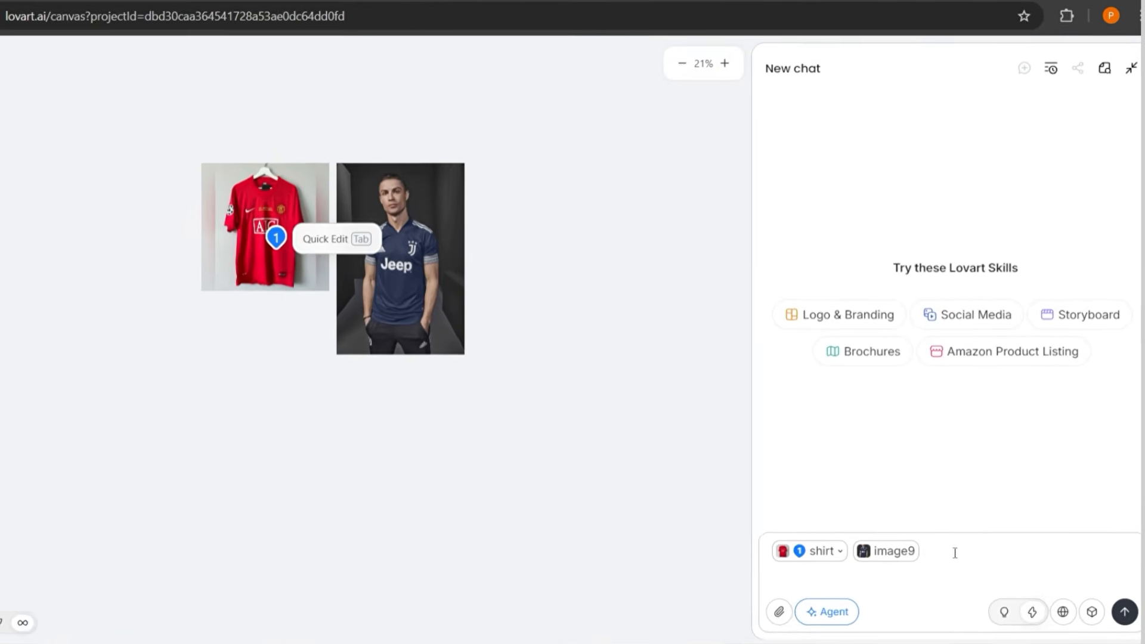
type("combine this two image and cerate half body portrait of Cristiano Ronaldo in athletic stance, wearing Manchester united jersey, against a minimalist light blue/cyan studio background with dramatic angular shadow cast on the wall, professional fashion photography lighting, shot from slightly below eye level, modern clean aesthetic, sharp focus, high contrast lighting setup")
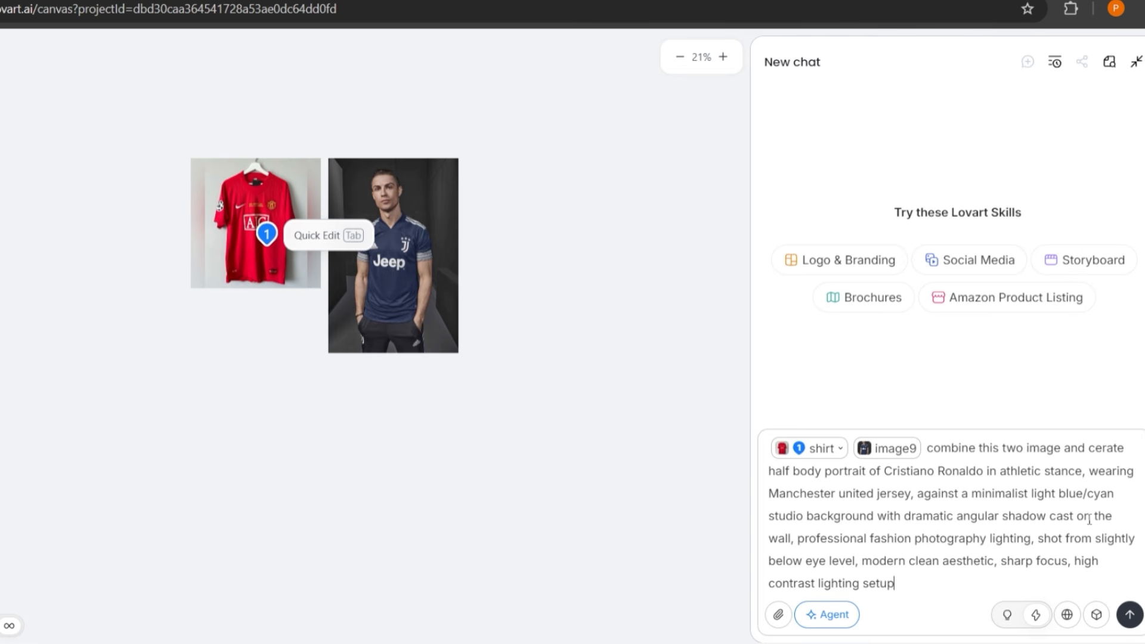
left_click(1131, 618)
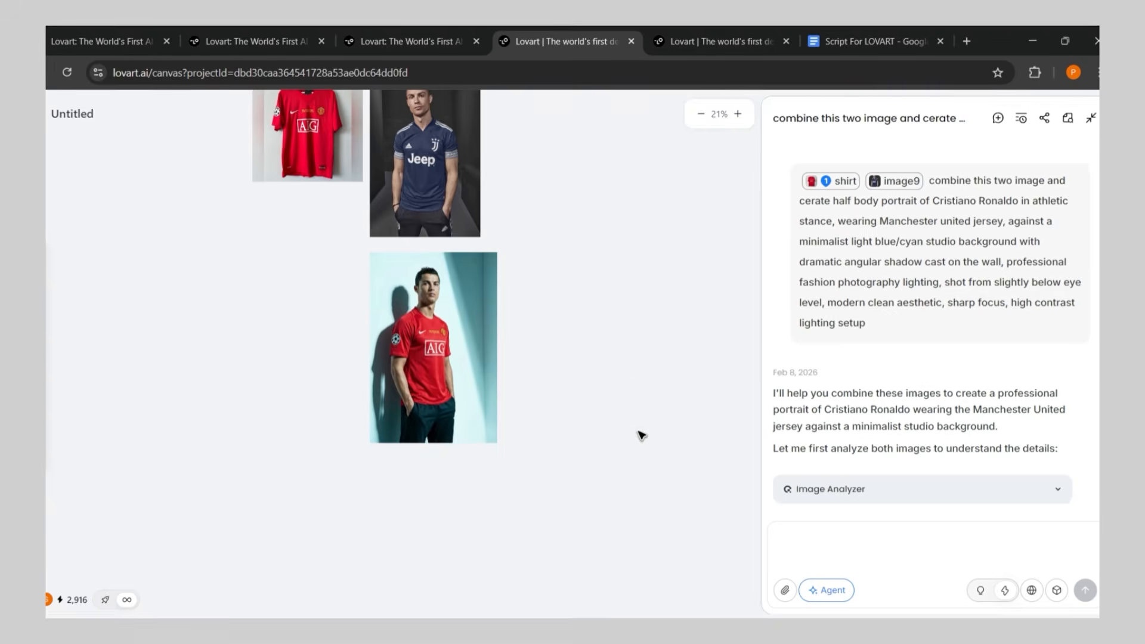
Enlarge the generated Ronaldo portrait on the canvas to about 1015 × 1514
left_click(474, 387)
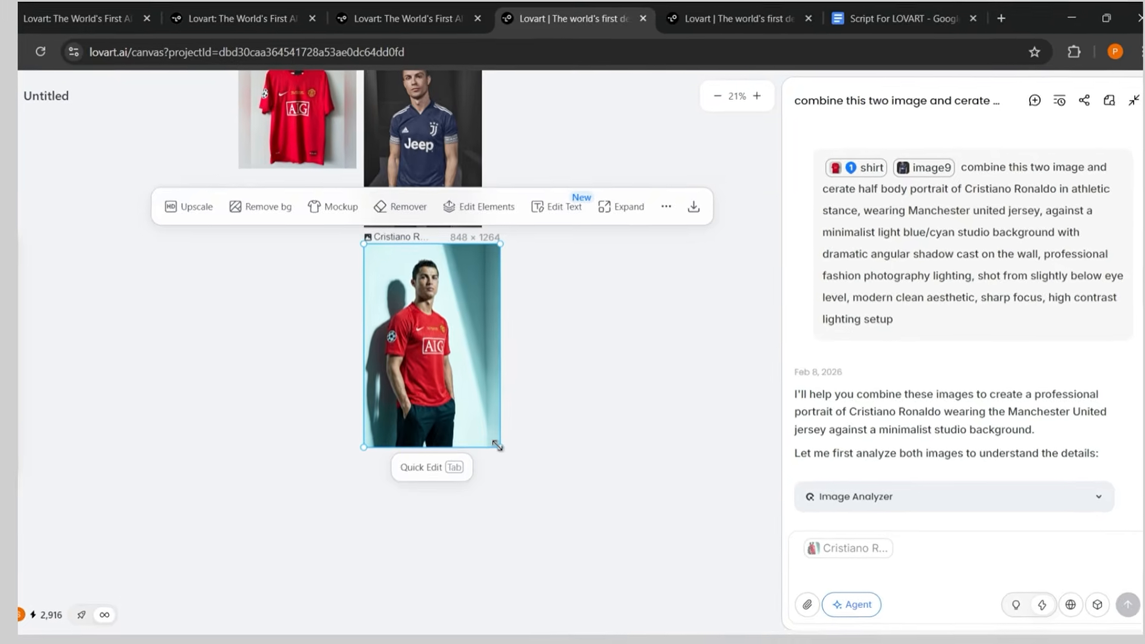
left_click_drag(498, 443, 563, 584)
left_click(682, 460)
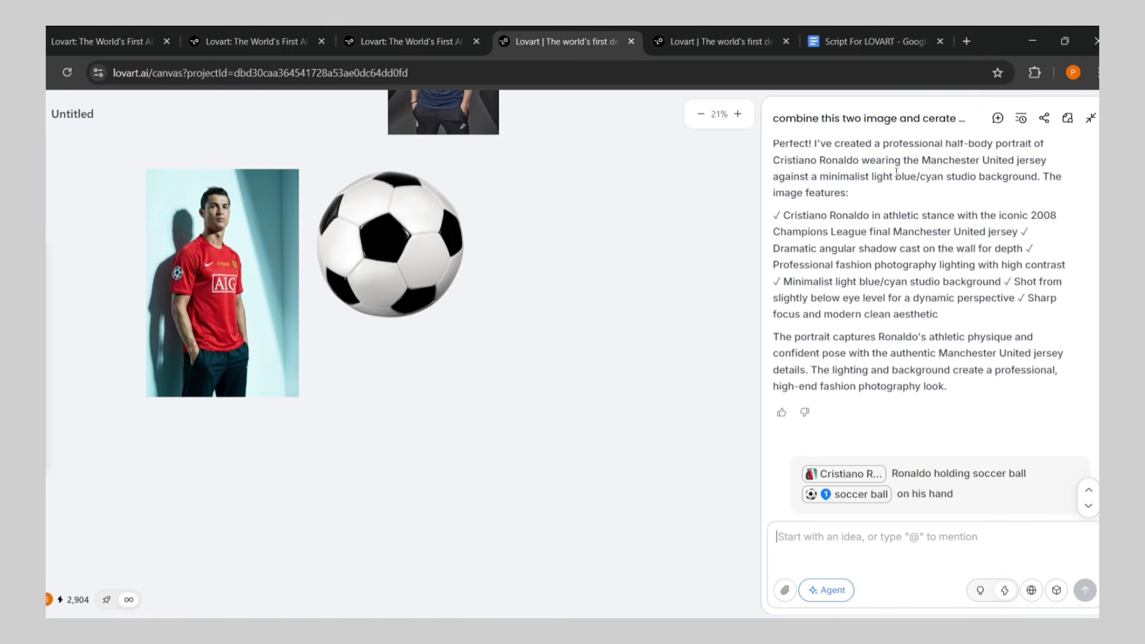
Prompt the agent with the soccer ball and the portrait as references: "soccer ball tucked under left arm of ronaldo"
left_click(427, 244)
left_click(903, 536)
type("soccer ball tuc")
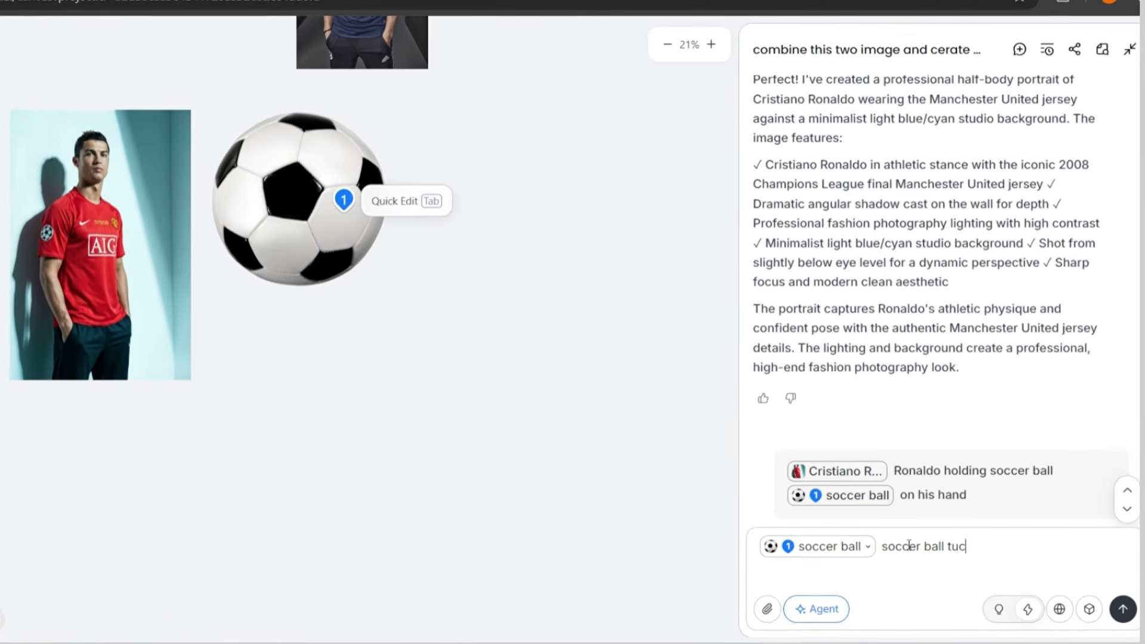
type("ked under left arm of ronaldo")
left_click(126, 327)
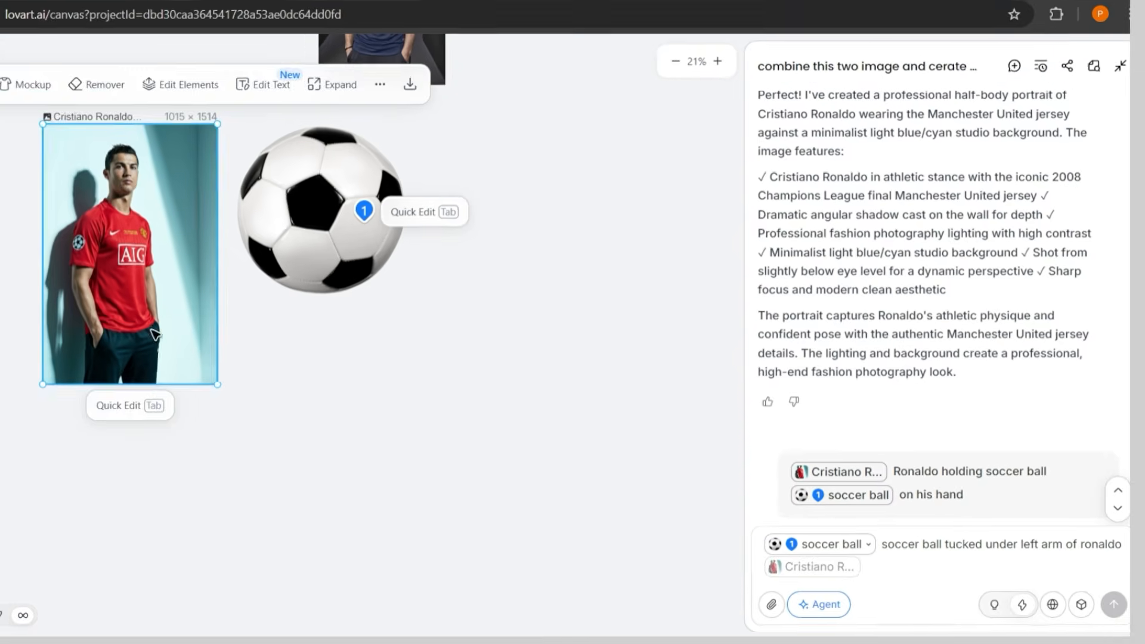
key("Return")
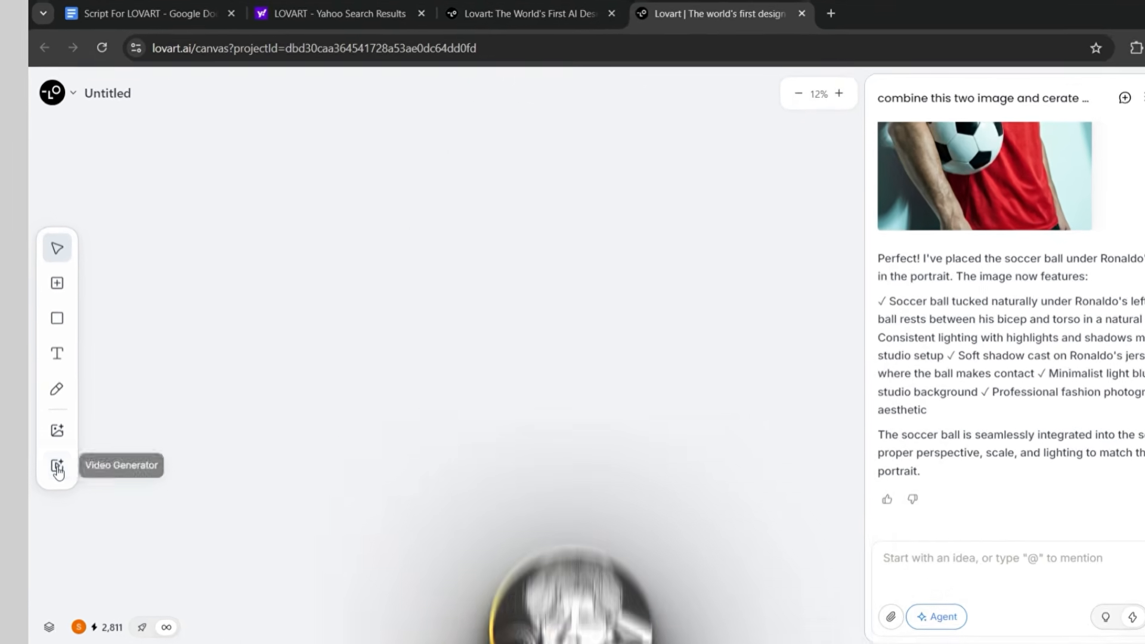
Add a video generator with the ball portrait as start frame and prompt a right-to-left camera orbit while the athlete moves the ball into both hands
left_click(57, 468)
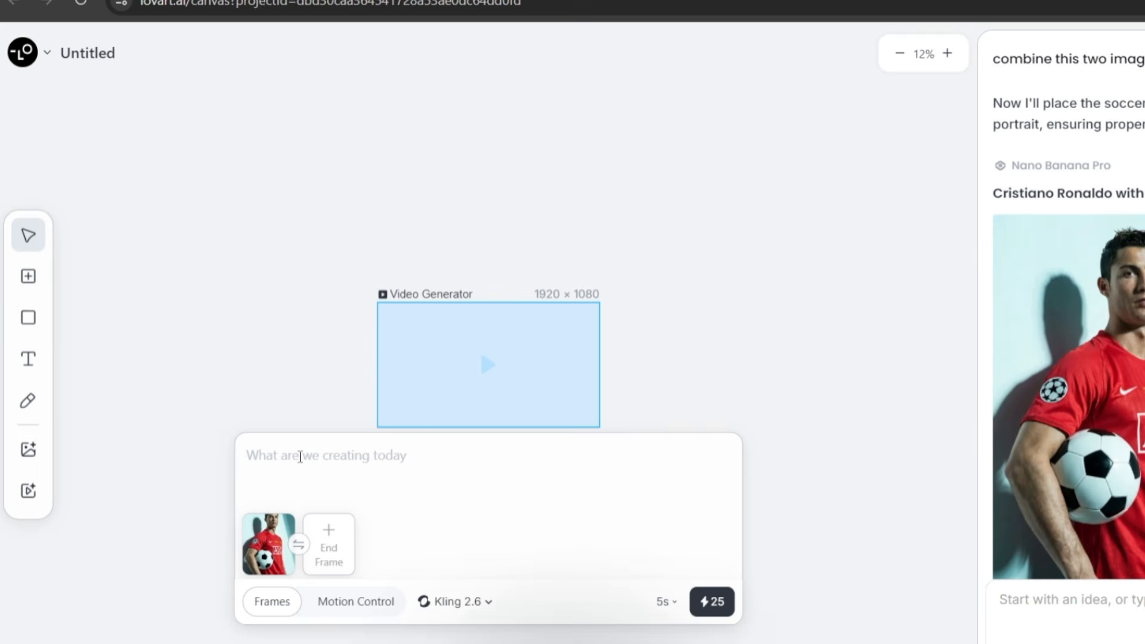
left_click(300, 456)
type("Camera slowly orbit right to left around the athlete in red Manchester United jersey as he smoothly moves the soccer ball from tucked under his arm to holding it with both hands in front of him, professional studio lighting, cinematic motion")
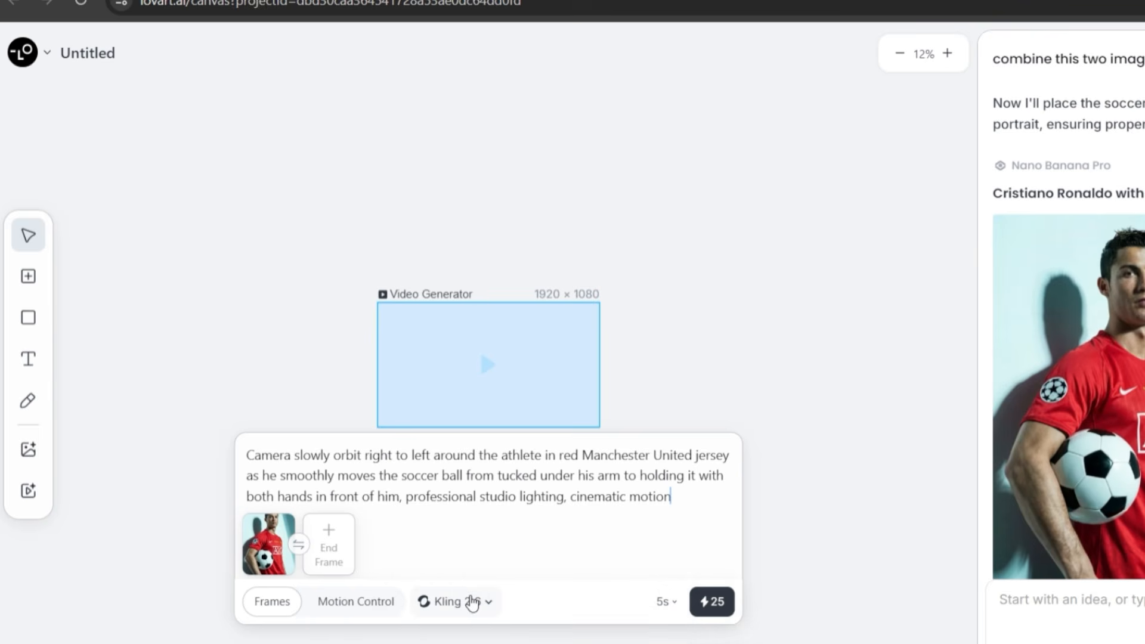
Review the available video models, keep Kling 2.6 with a 5-second duration, and generate the video
left_click(473, 602)
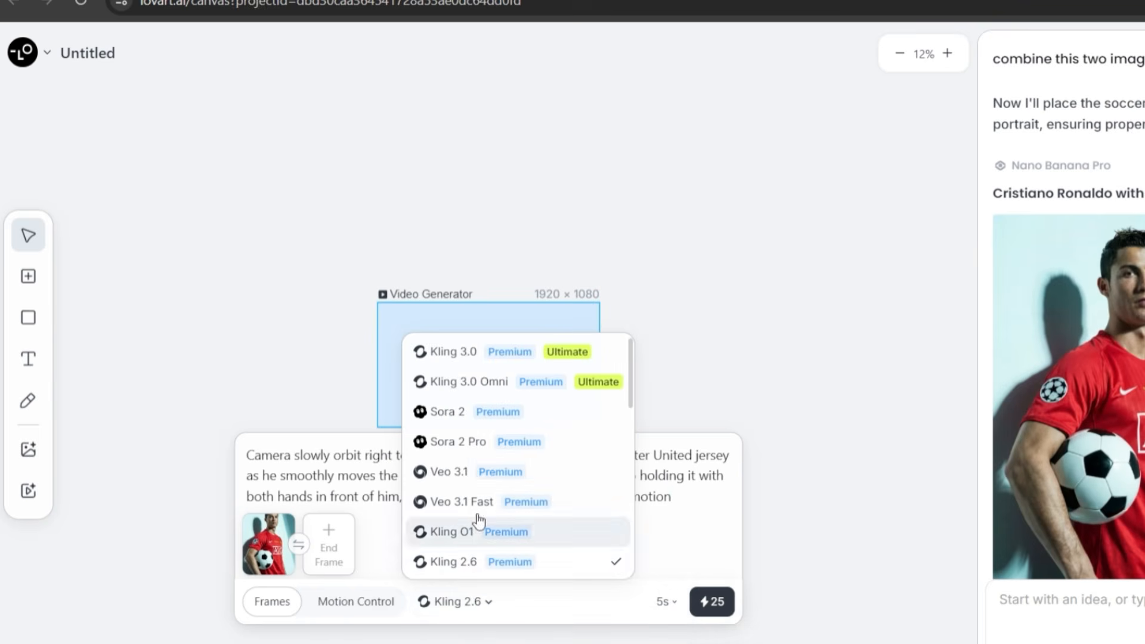
scroll(500, 447, "down", 5)
scroll(505, 450, "down", 5)
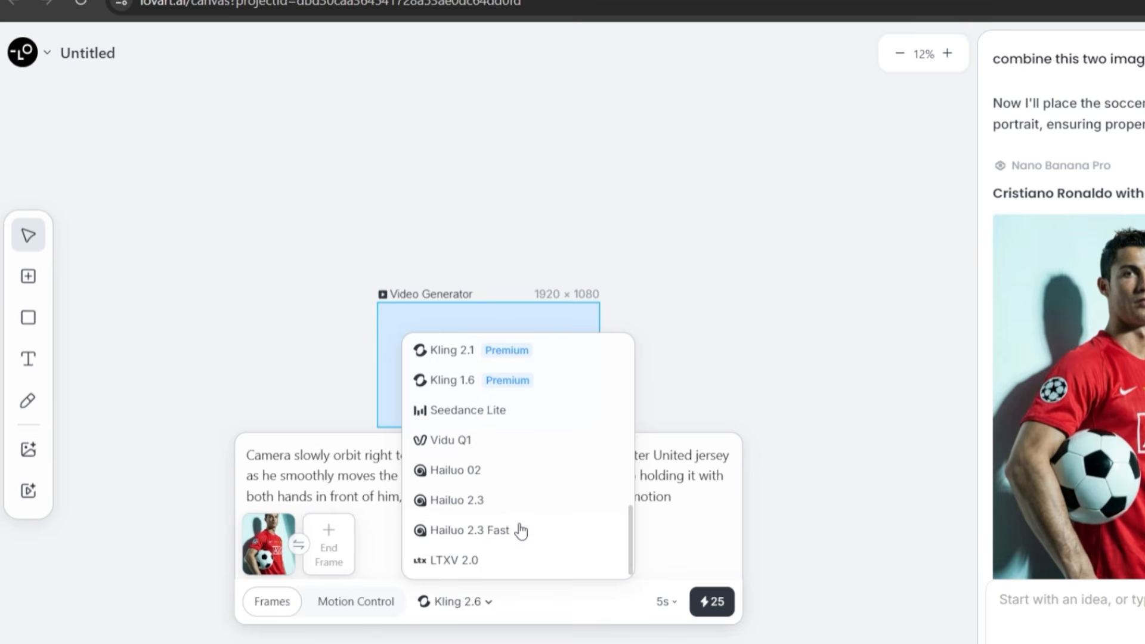
scroll(521, 530, "up", 4)
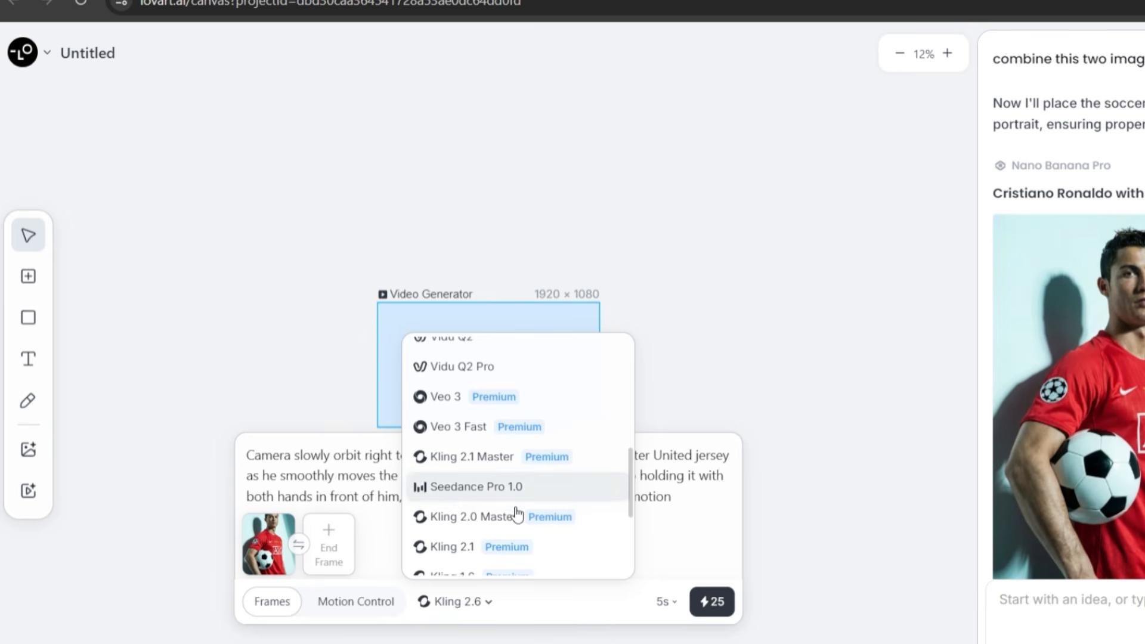
scroll(519, 529, "up", 5)
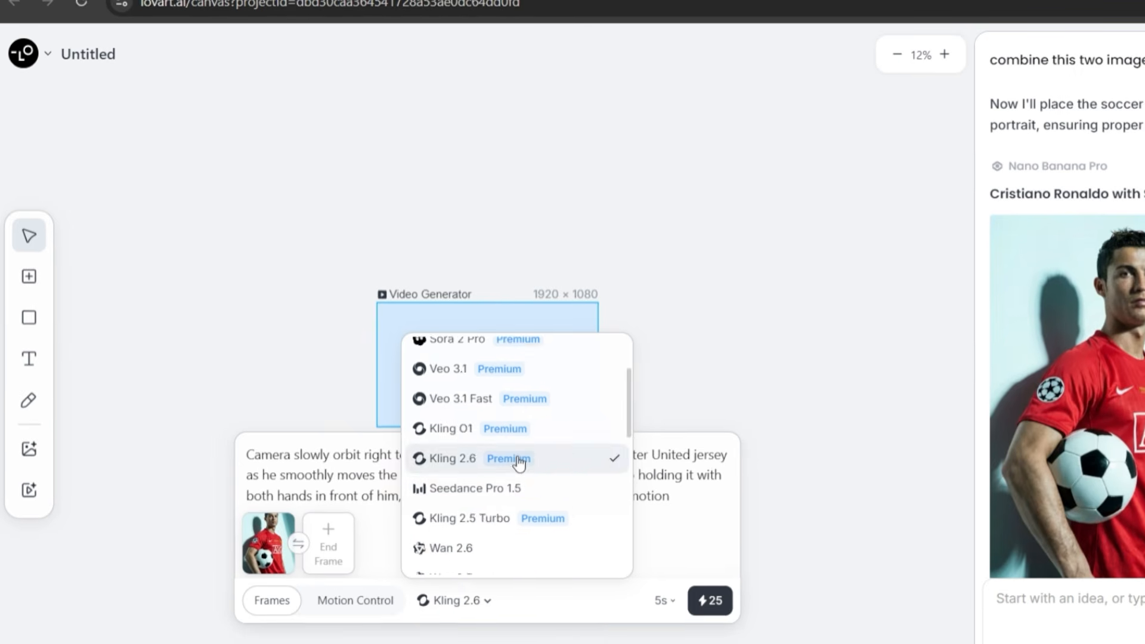
left_click(662, 602)
left_click(703, 597)
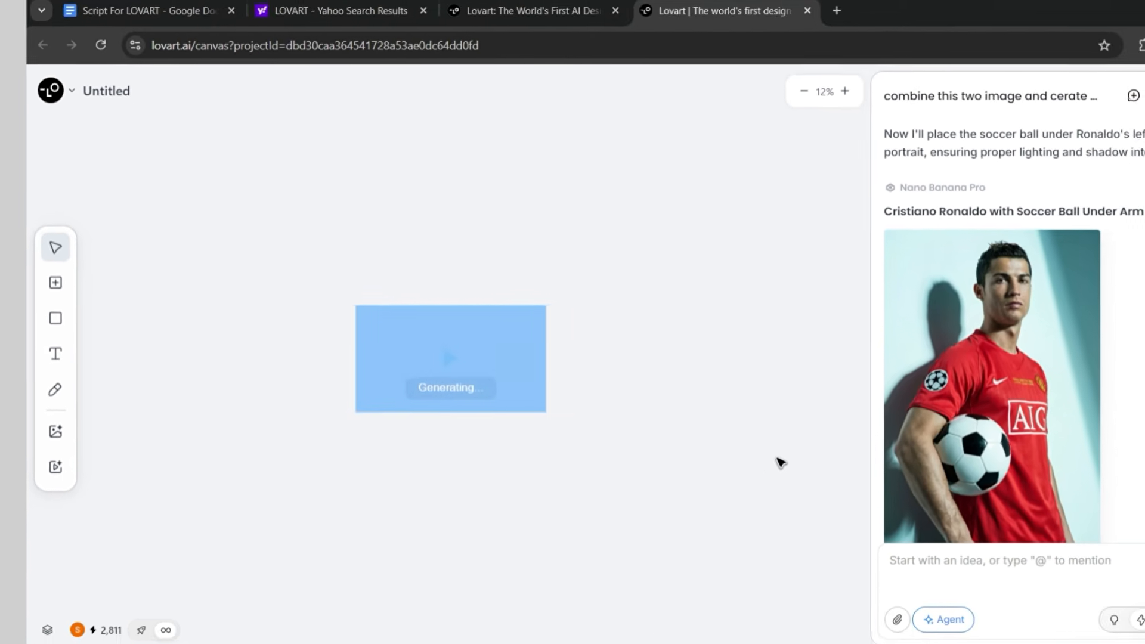